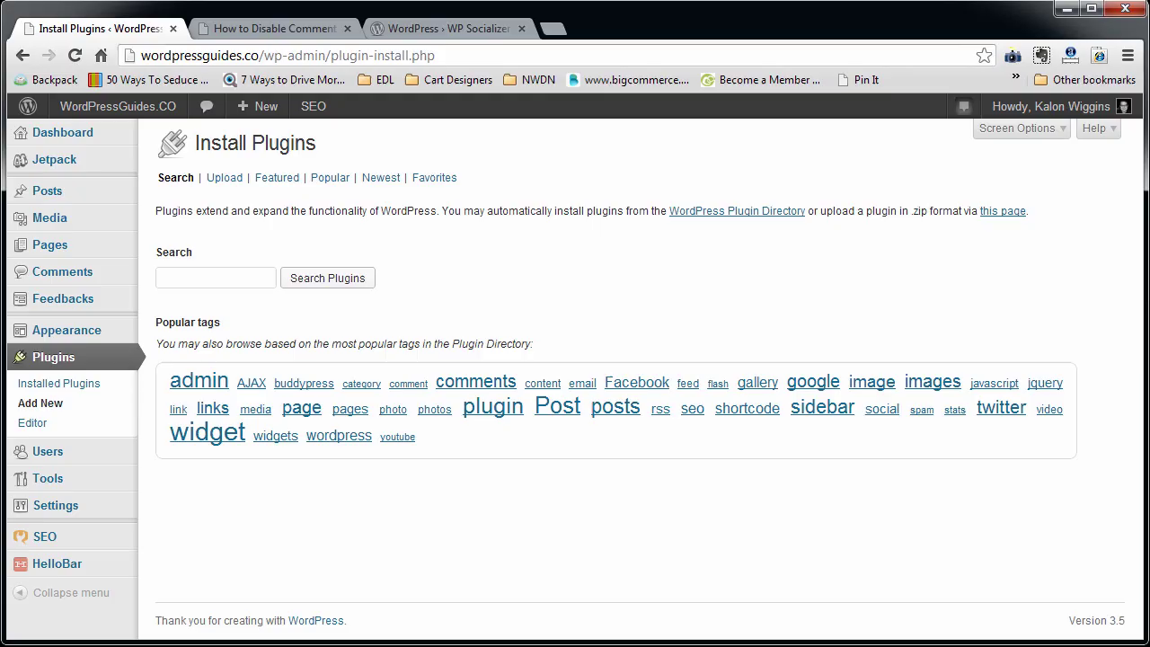
Step: Search the plugin directory for wp socializer
left_click(215, 277)
left_click(216, 278)
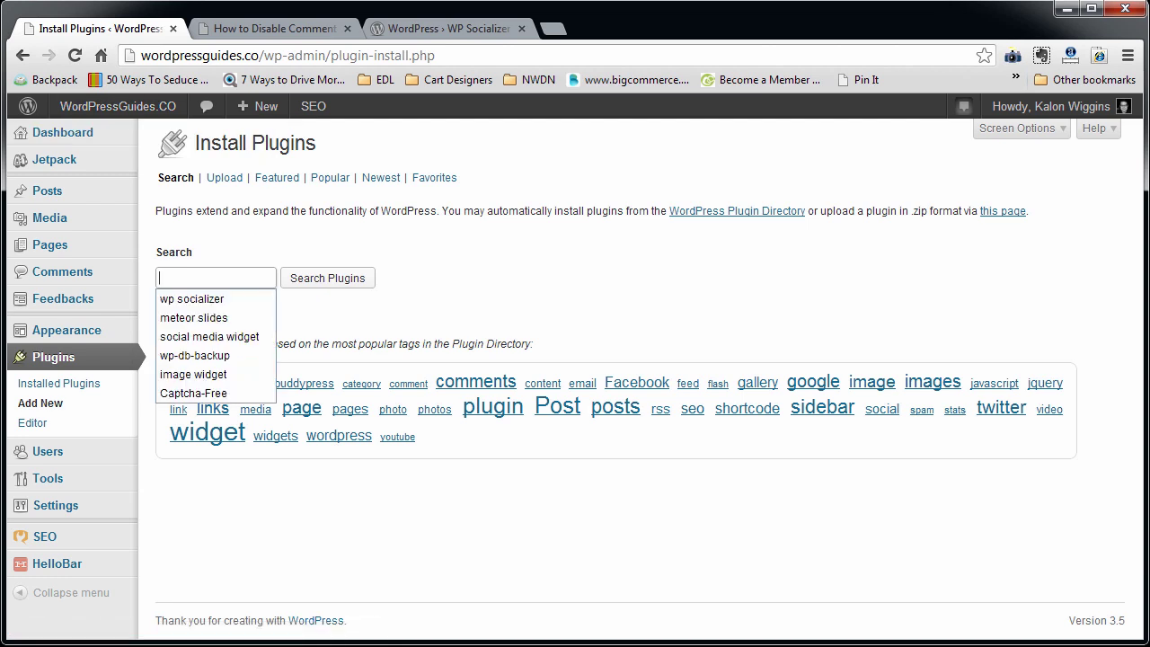
type("wp")
key("Down")
key("Return")
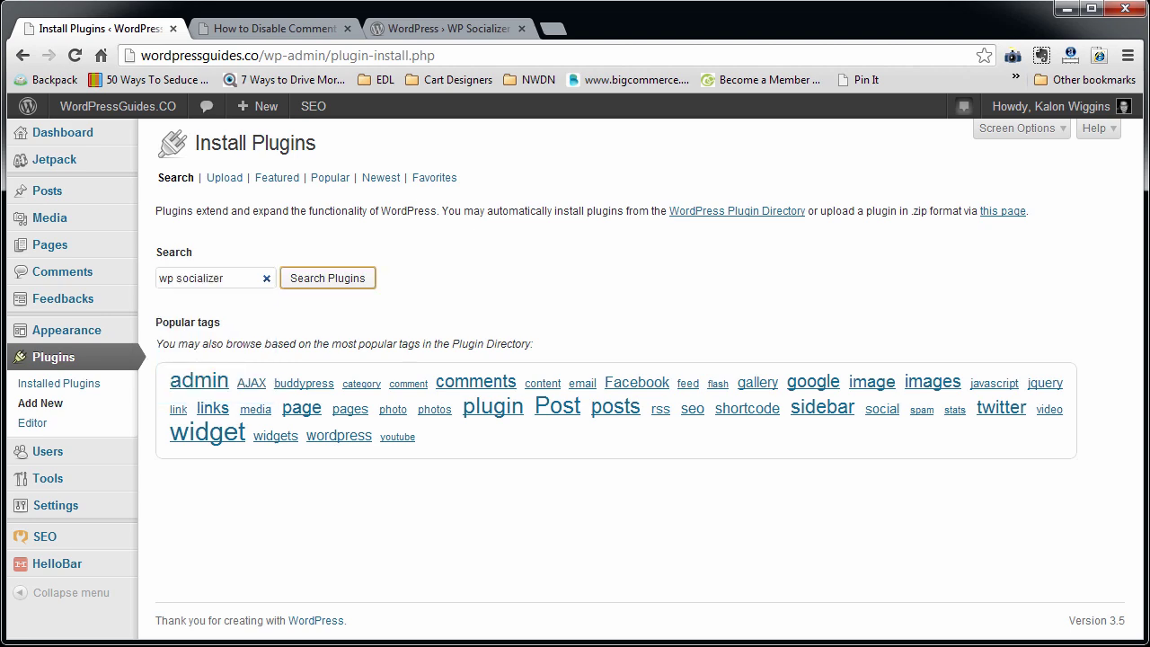
key("Return")
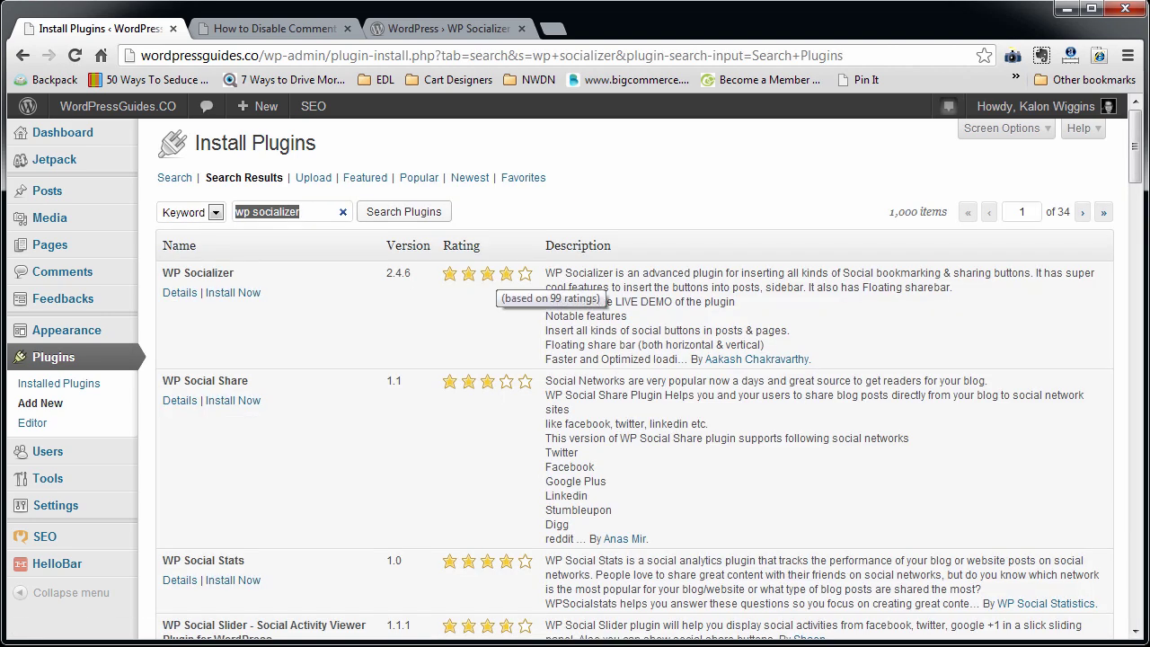
Step: Install and activate the WP Socializer plugin, and open its settings page with the automatic and manual setup options
left_click(232, 292)
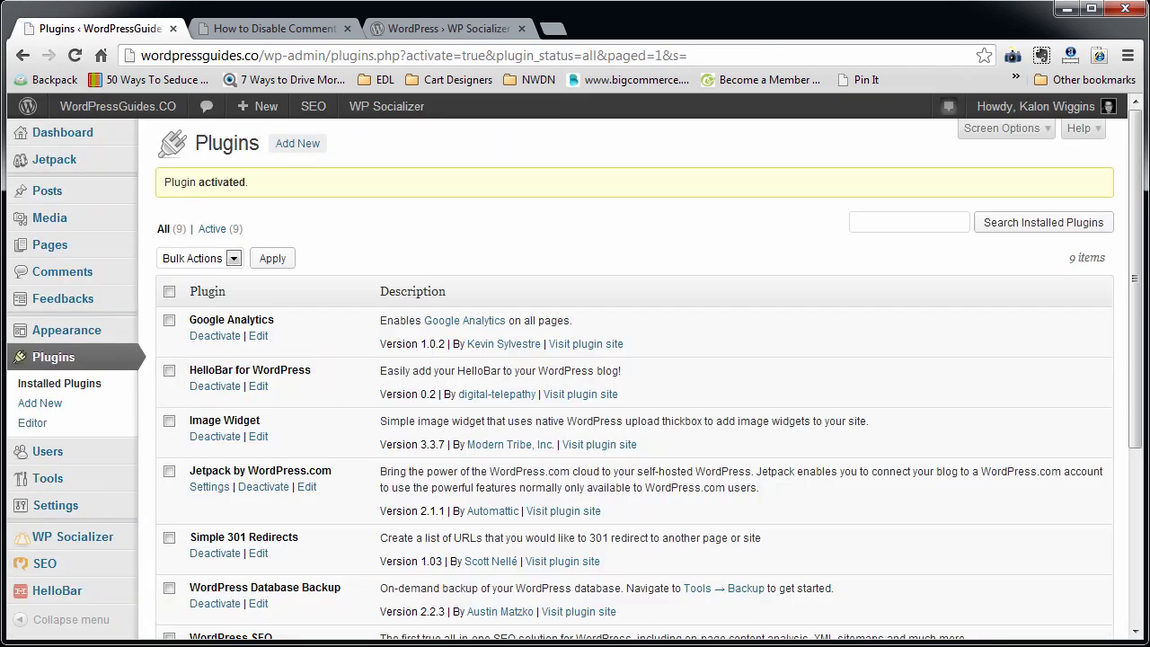
mouse_move(72, 536)
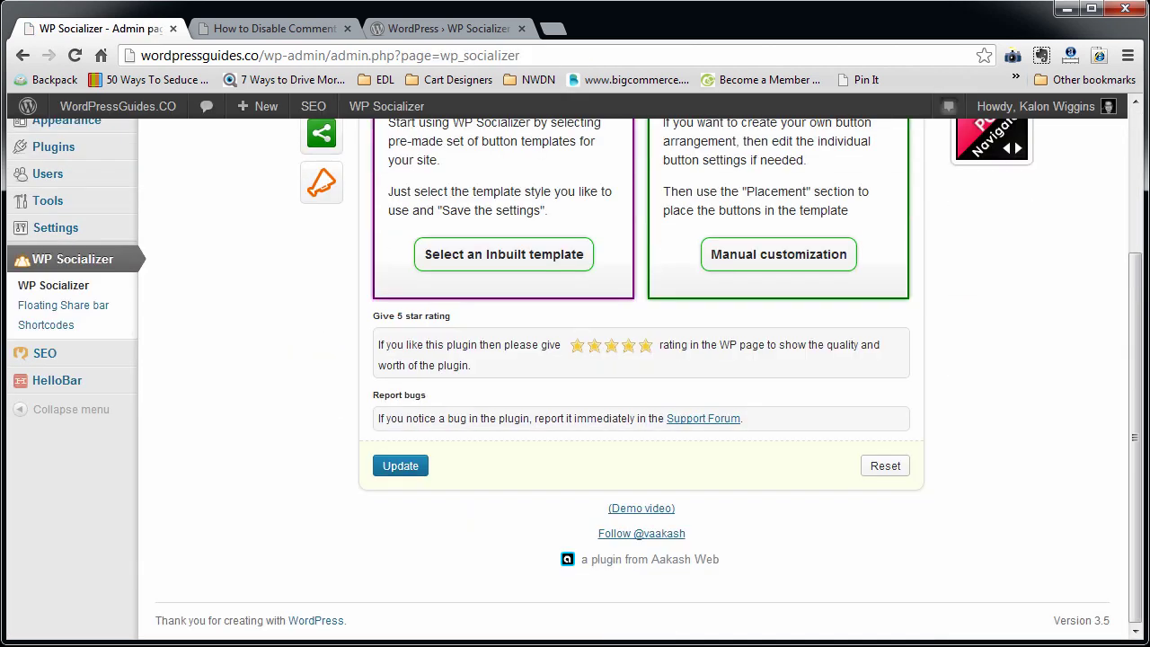
scroll(575, 378, "up", 3)
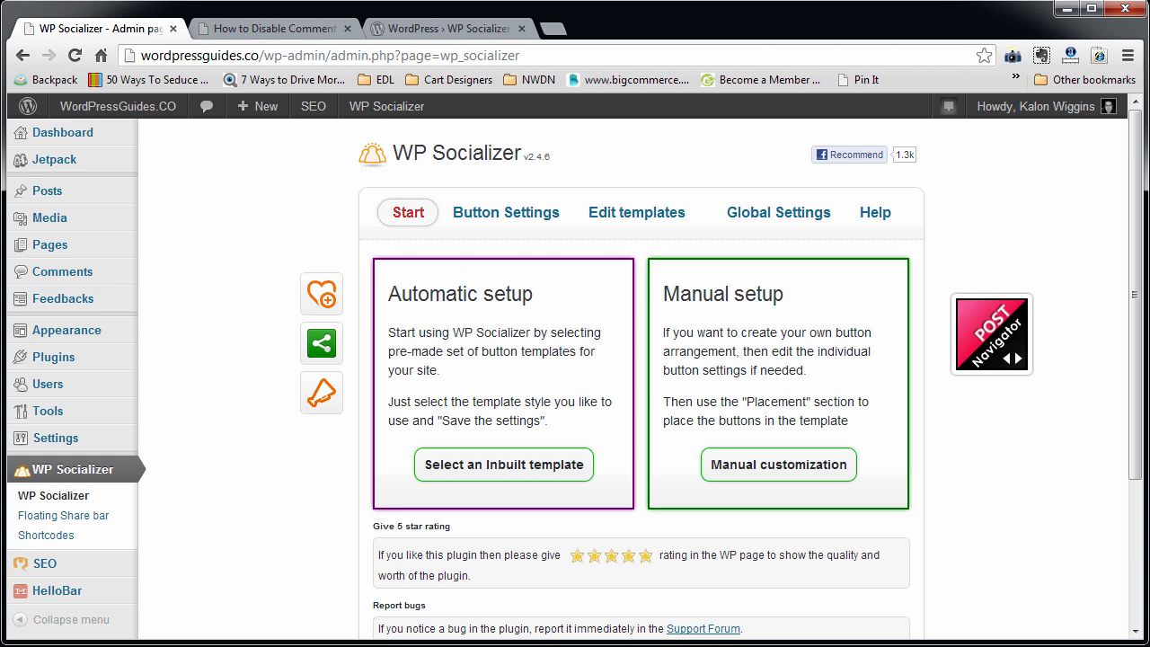
scroll(1014, 140, "down", 2)
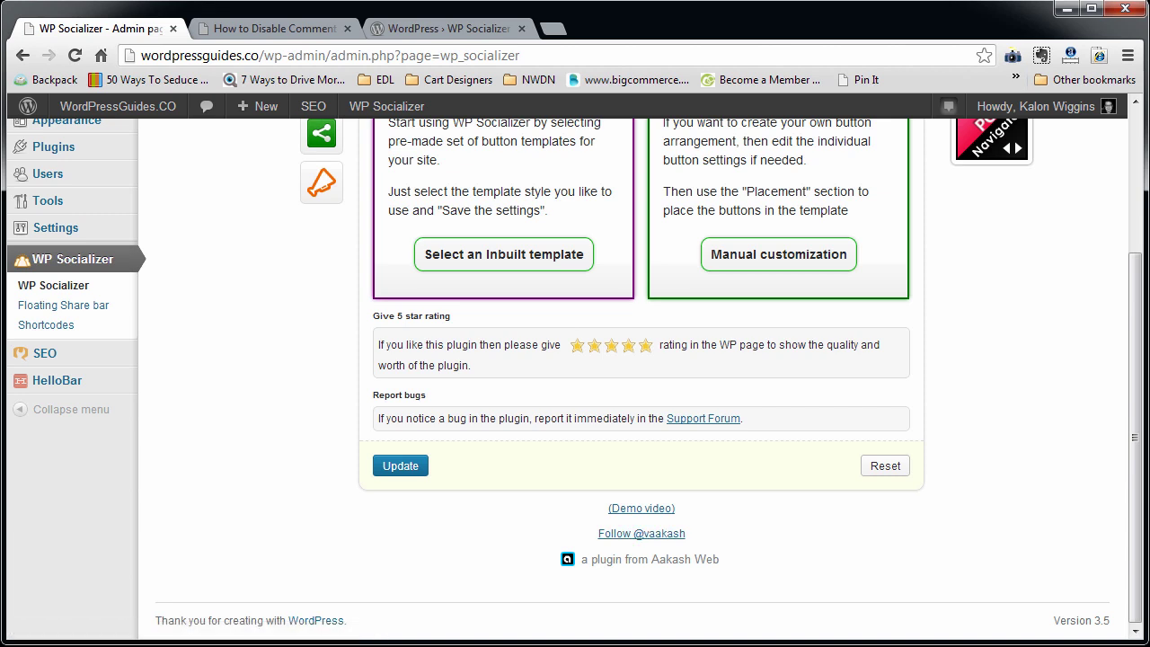
scroll(641, 377, "up", 3)
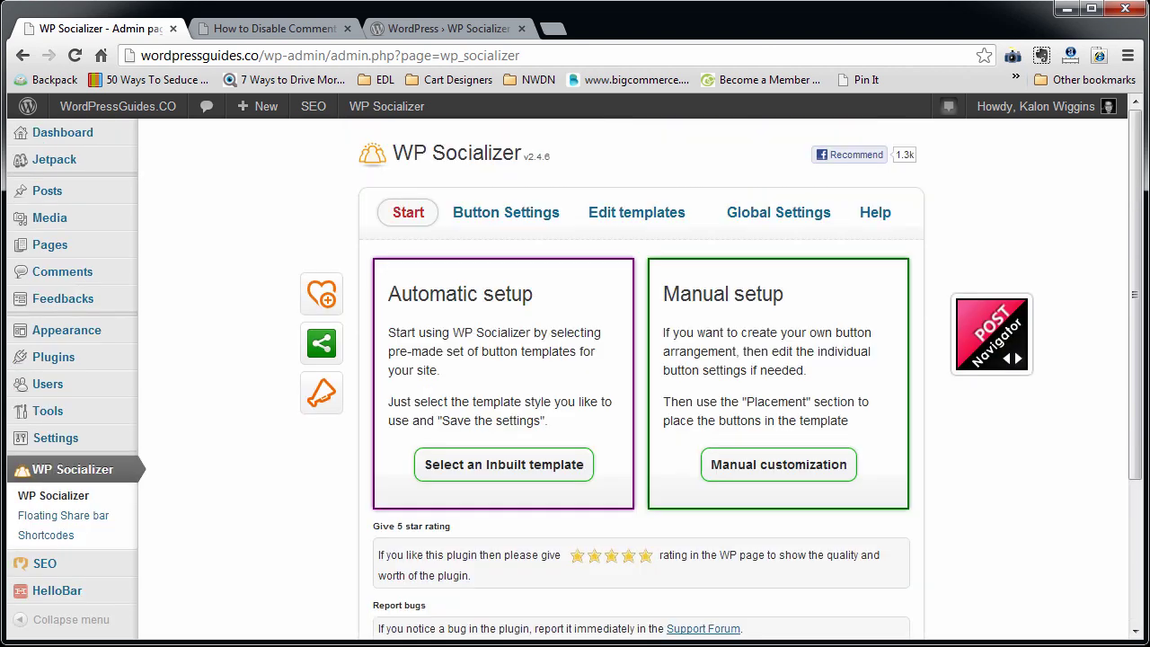
Step: Preview the inbuilt button templates of the automatic setup, from Simple template 2 to Sharethis, and close the template list without selecting one
left_click(503, 465)
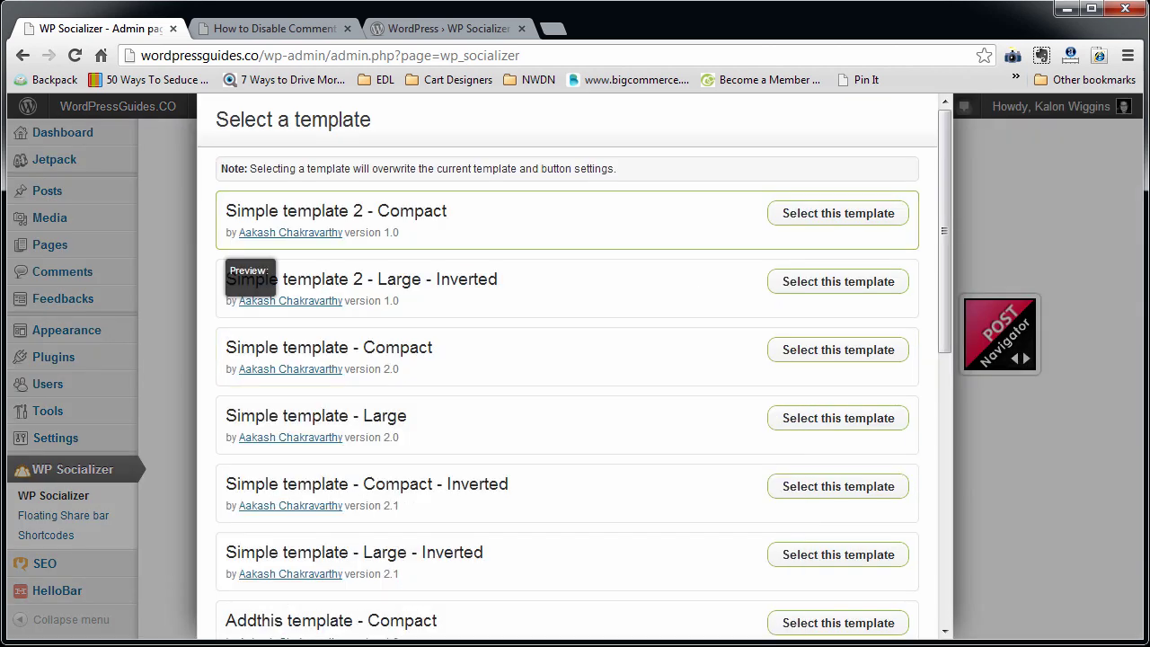
mouse_move(944, 230)
left_mouse_down()
mouse_move(944, 500)
mouse_move(943, 231)
left_mouse_up()
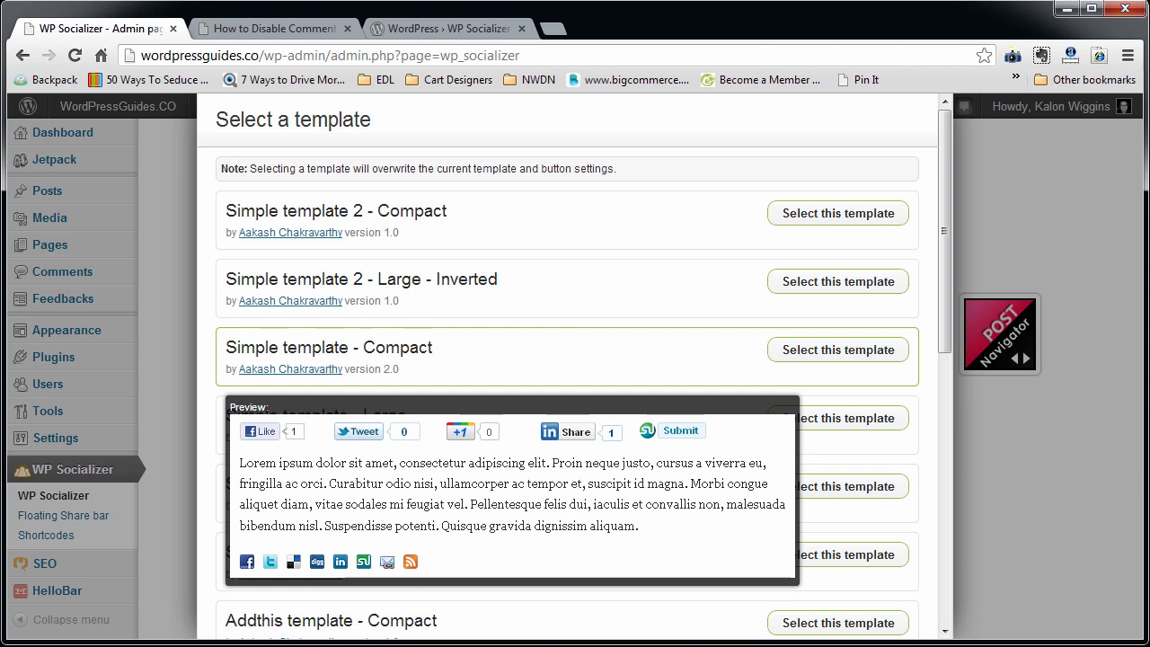
scroll(575, 359, "down", 2)
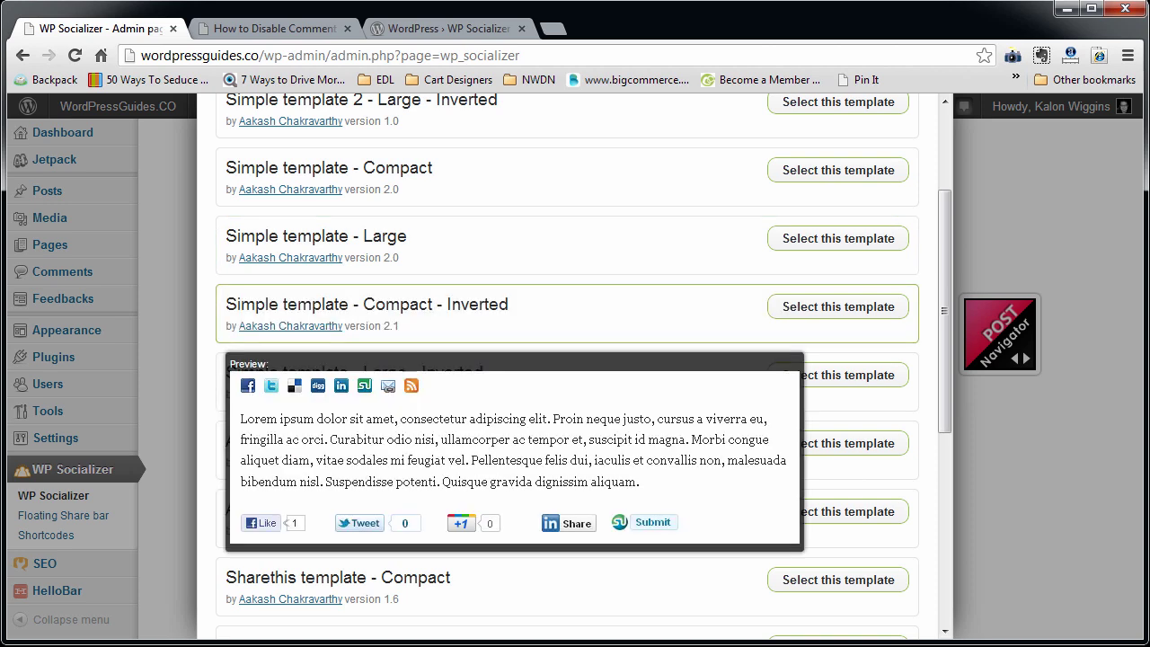
scroll(575, 359, "down", 2)
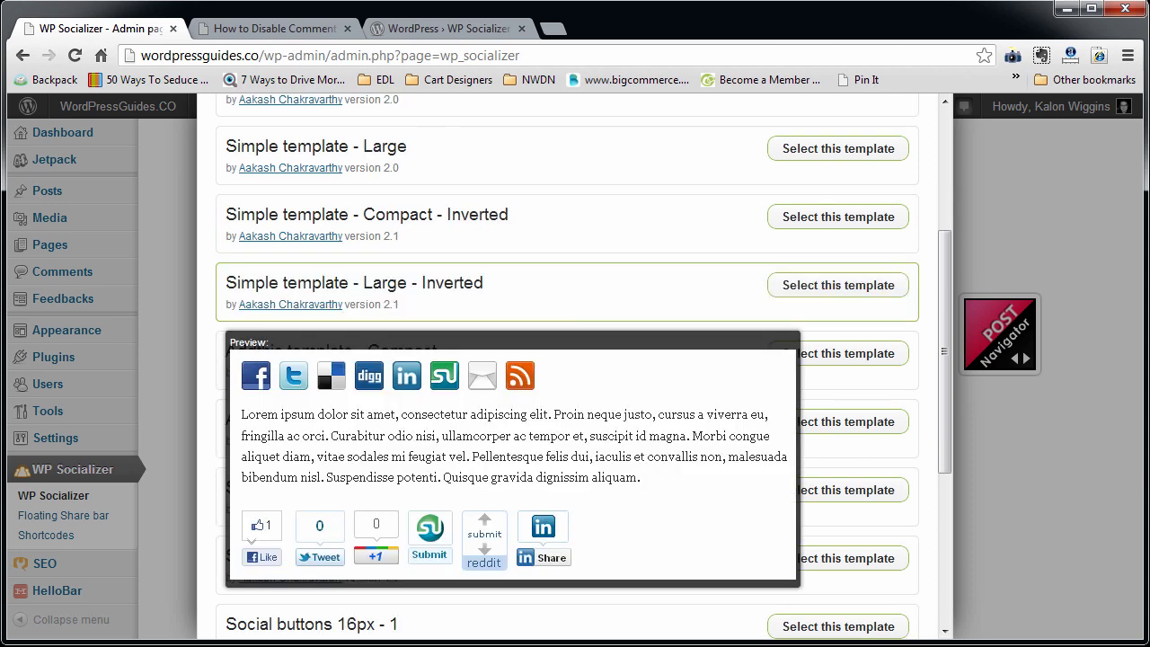
scroll(575, 360, "down", 2)
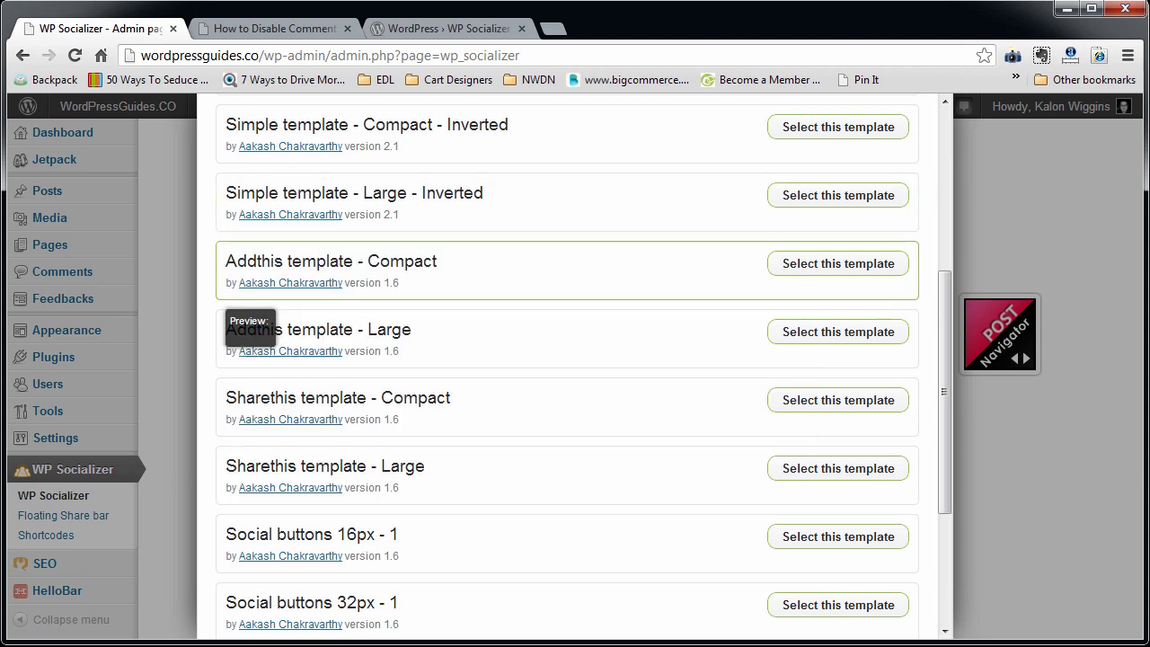
scroll(575, 359, "down", 4)
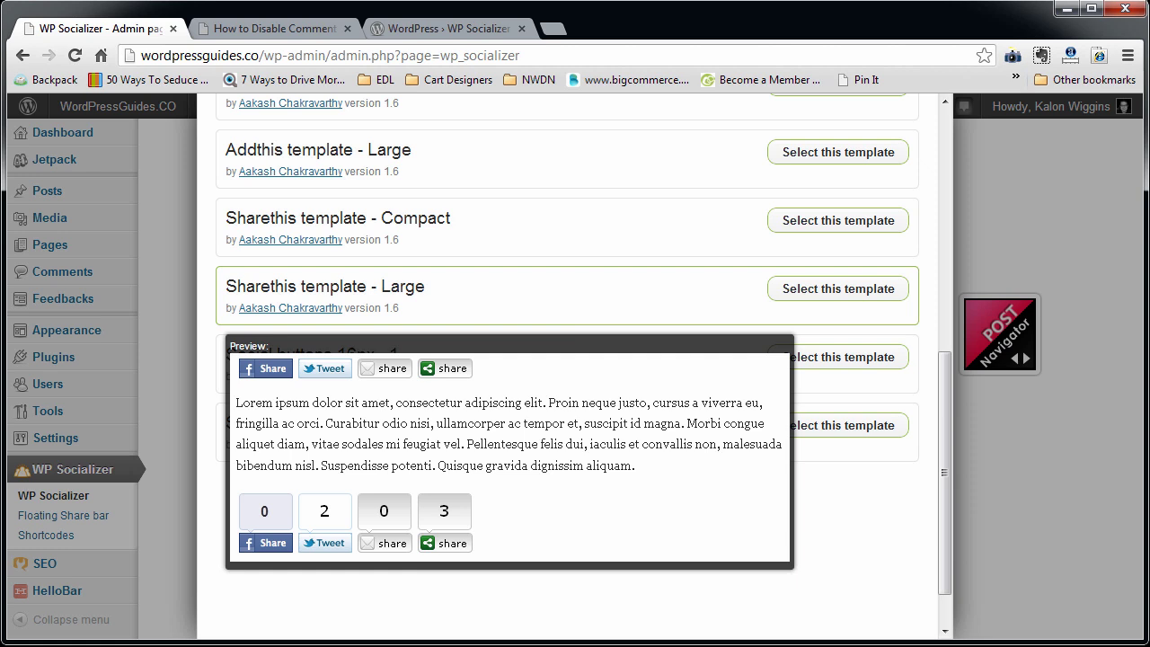
scroll(566, 404, "up", 6)
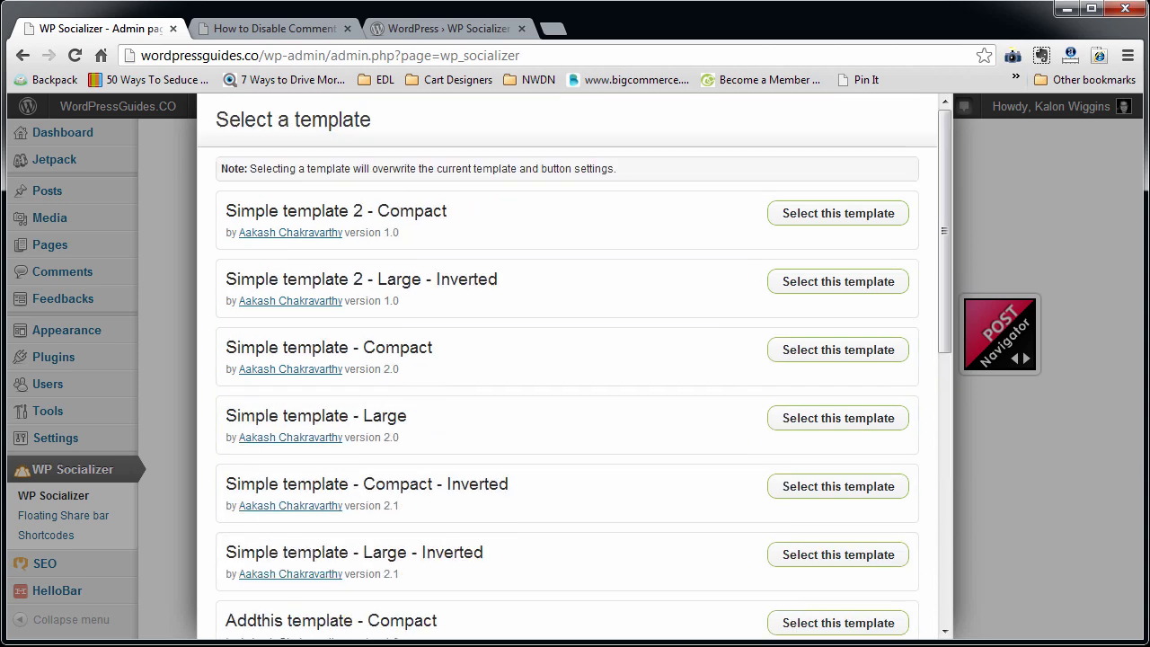
left_click(168, 180)
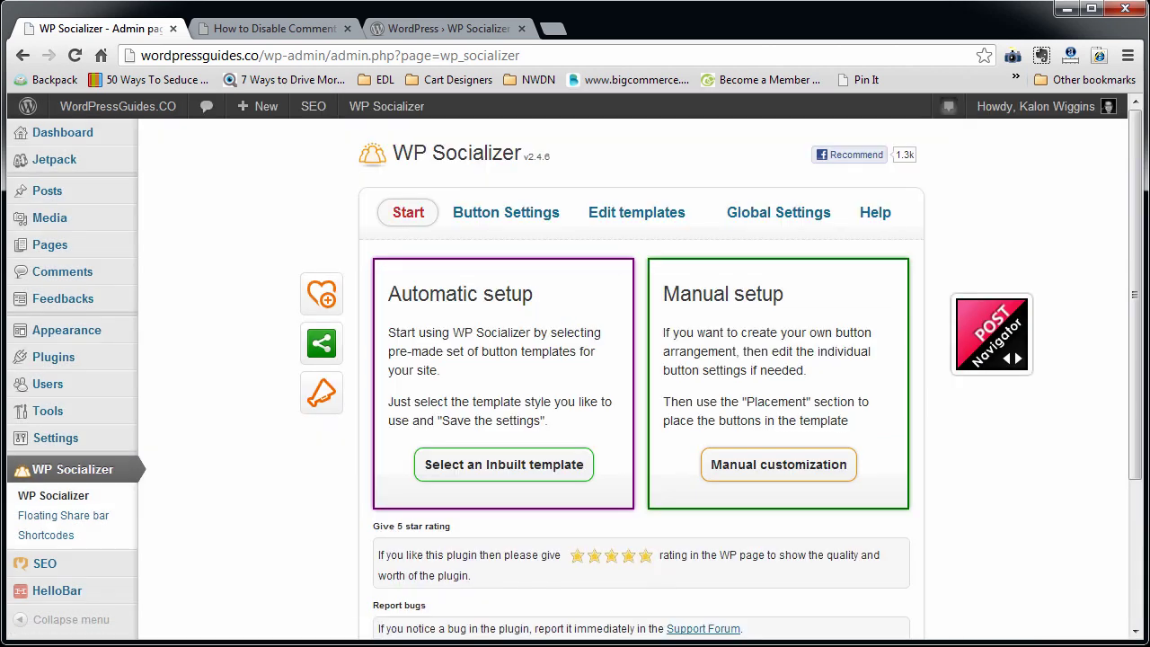
Step: Start the manual customization and look over the button types that can be edited in Button Settings
left_click(779, 464)
scroll(557, 242, "down", 3)
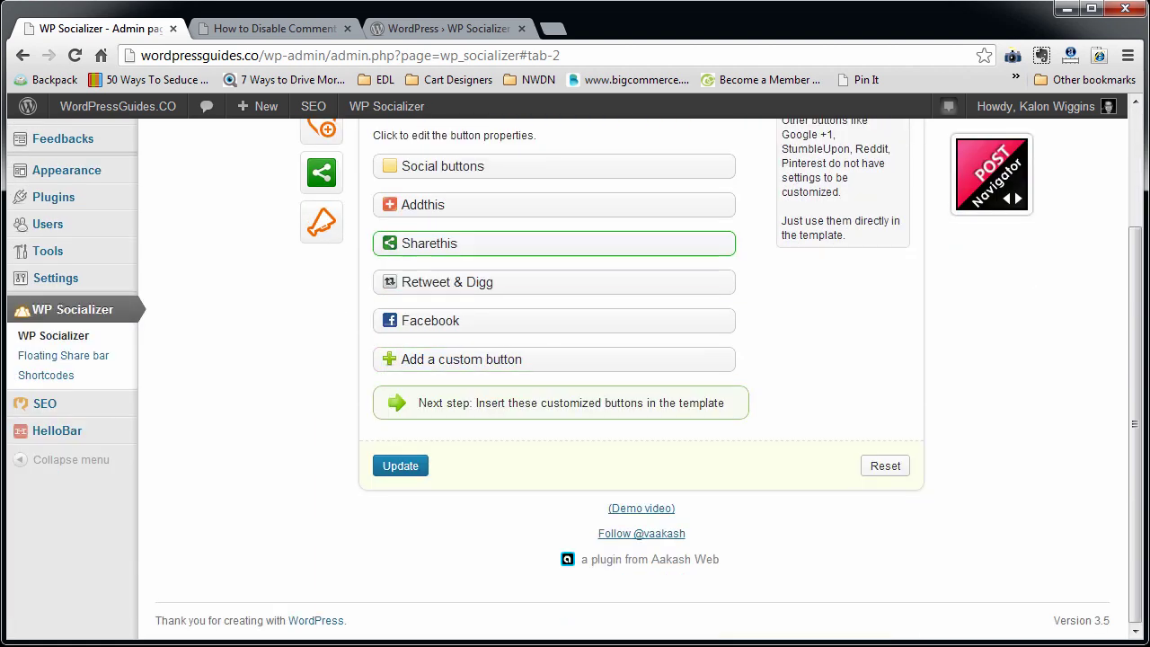
scroll(557, 480, "up", 3)
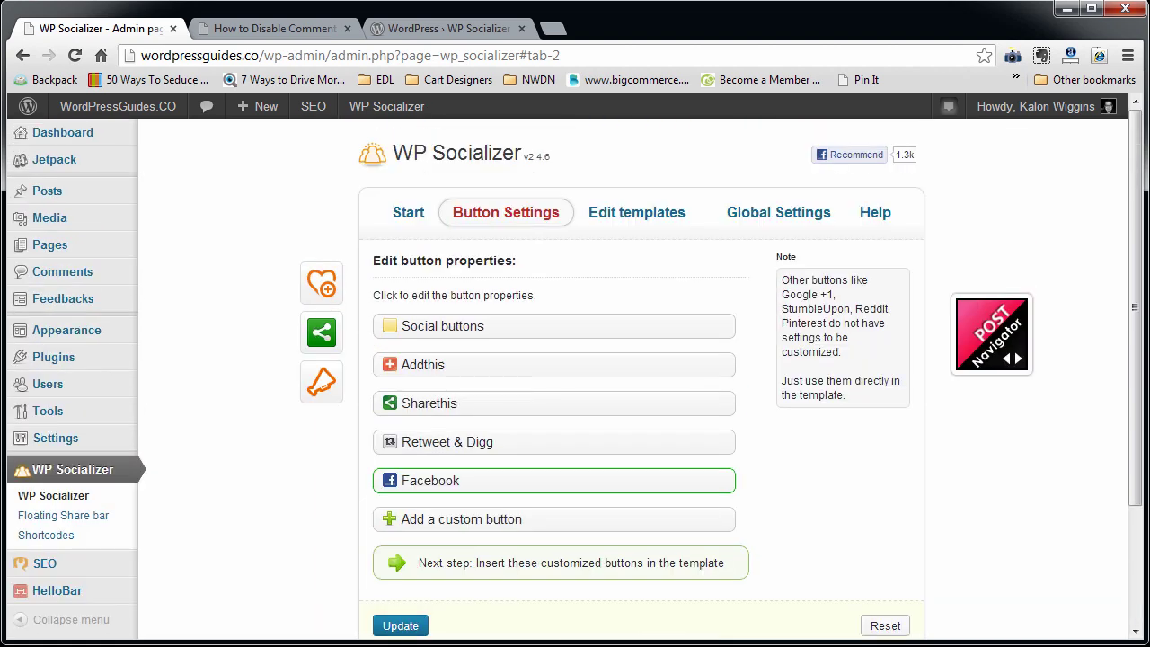
left_click(408, 212)
left_click(506, 212)
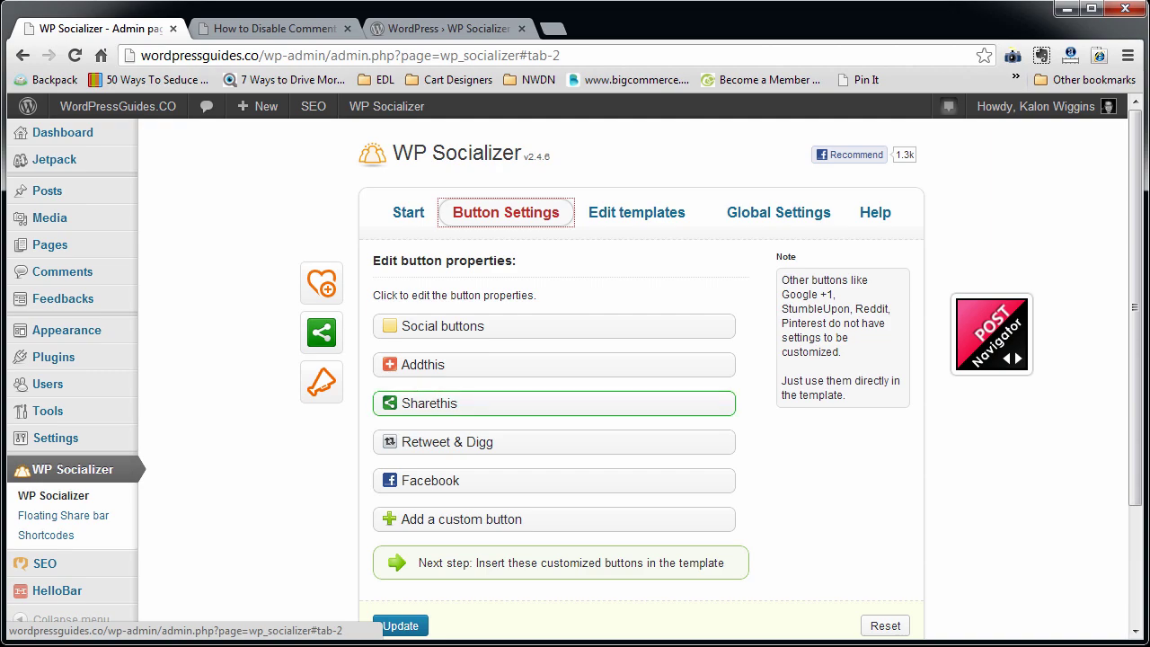
left_click(429, 403)
key("Escape")
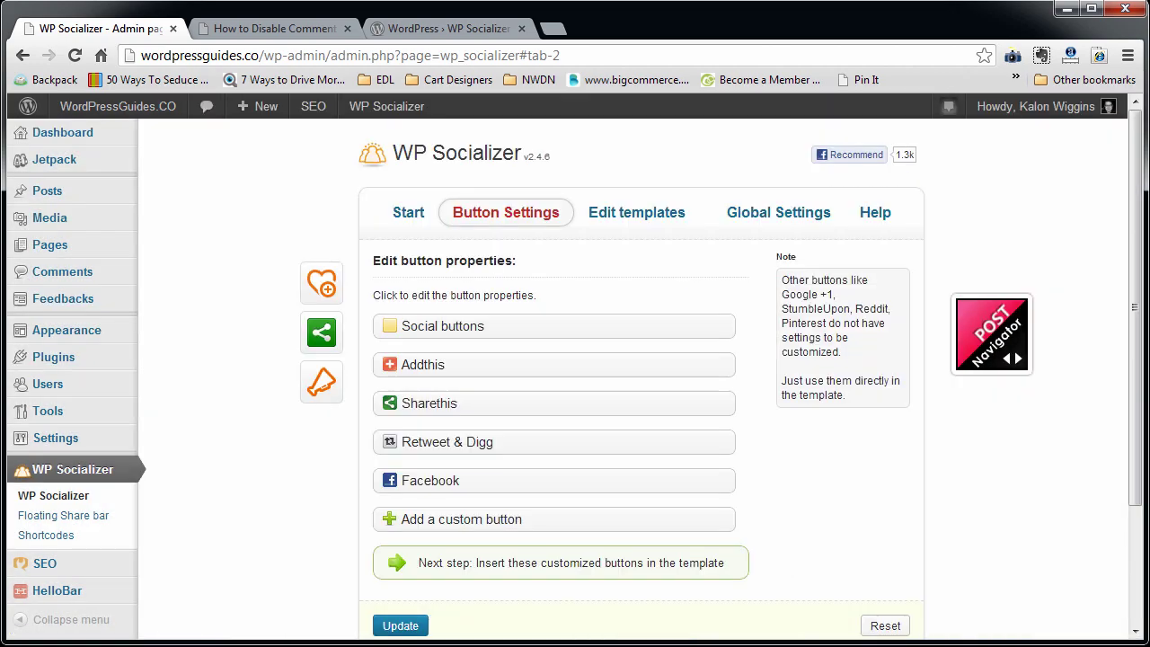
Step: Examine the available bookmarking buttons and the selected 16px and 32px ones in the Social buttons settings, and close them
left_click(442, 326)
scroll(626, 449, "down", 6)
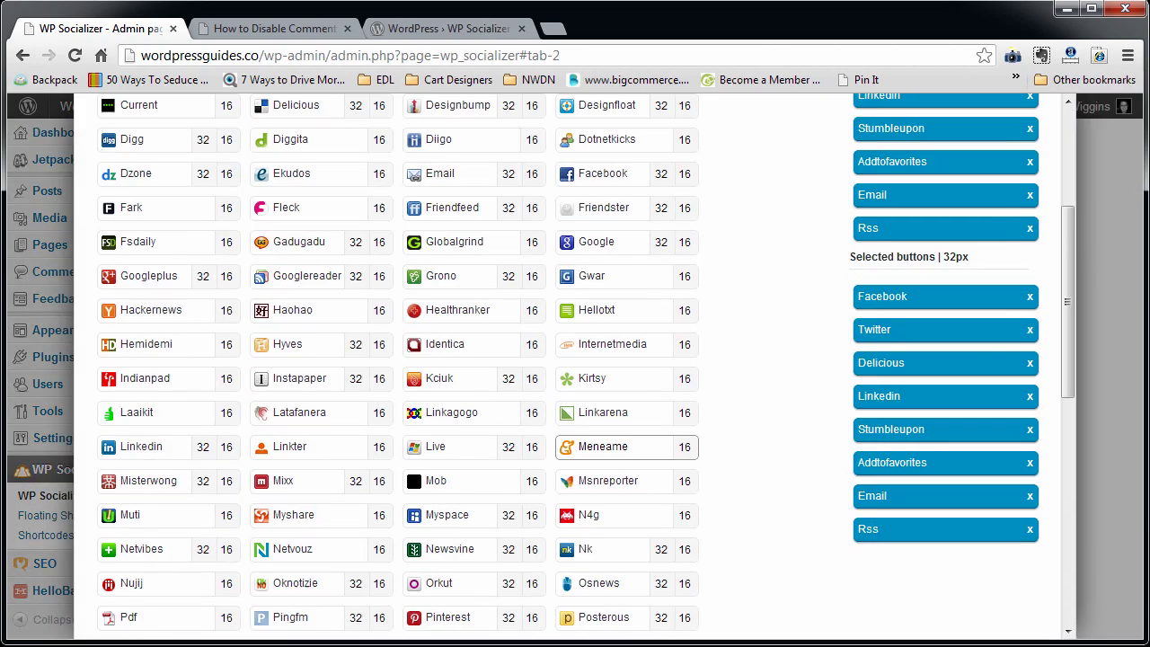
scroll(627, 463, "up", 4)
scroll(626, 449, "up", 2)
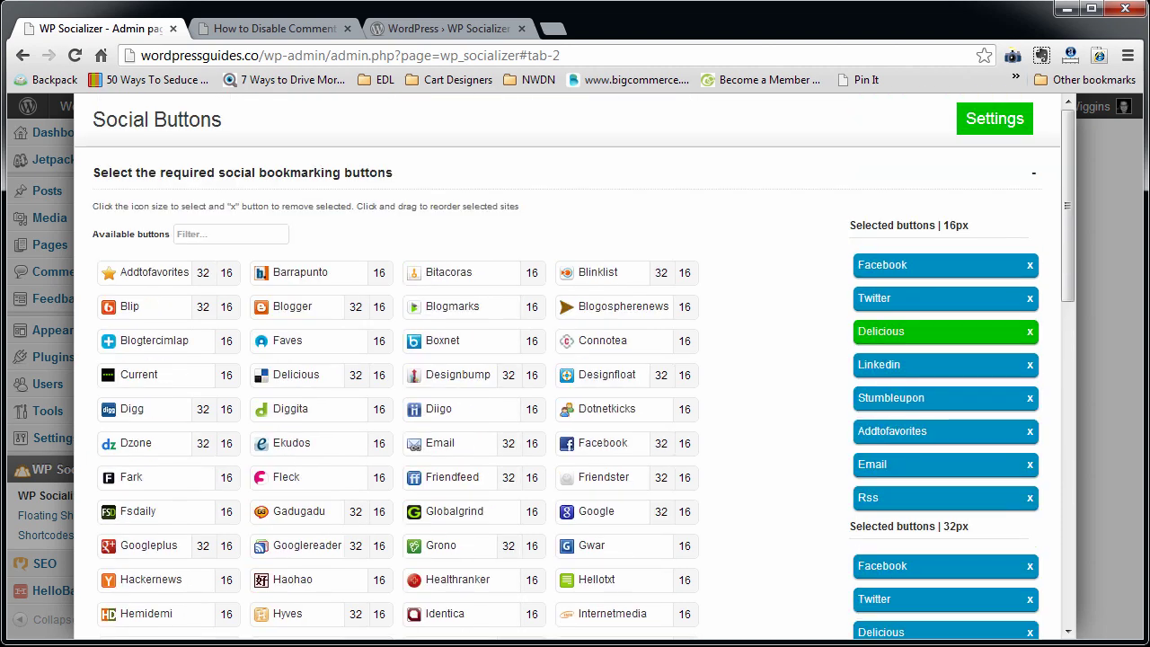
key("Escape")
left_click(322, 332)
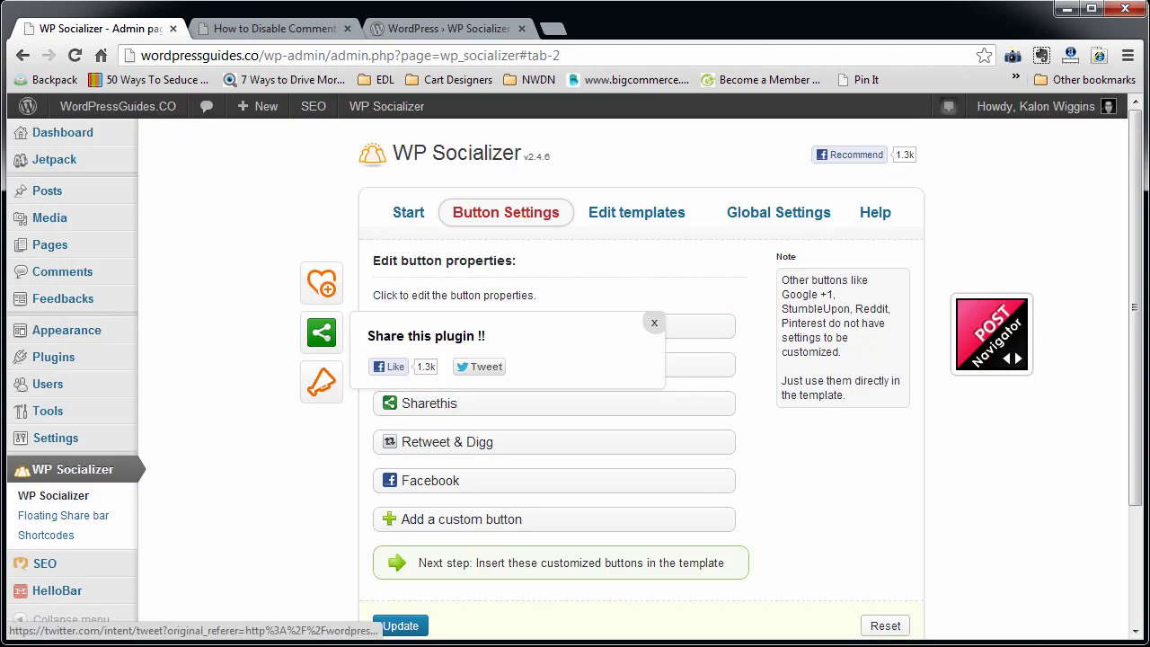
Step: Review the toolbox, sharecount, button and optional settings of Addthis, and close them
left_click(431, 364)
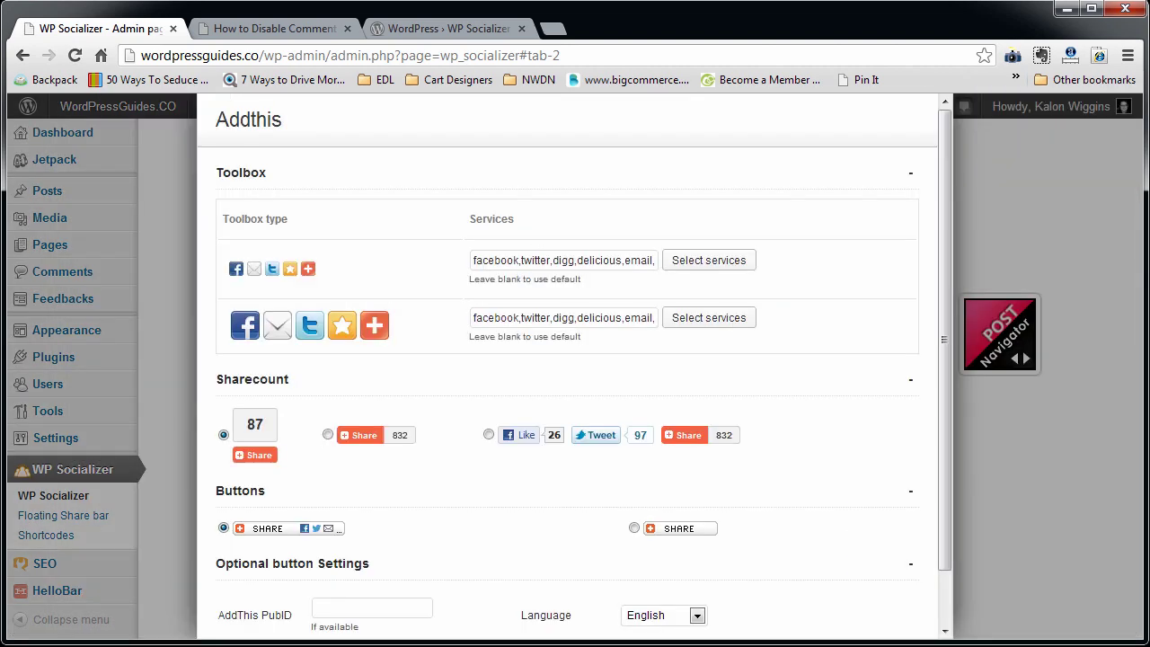
scroll(570, 369, "down", 1)
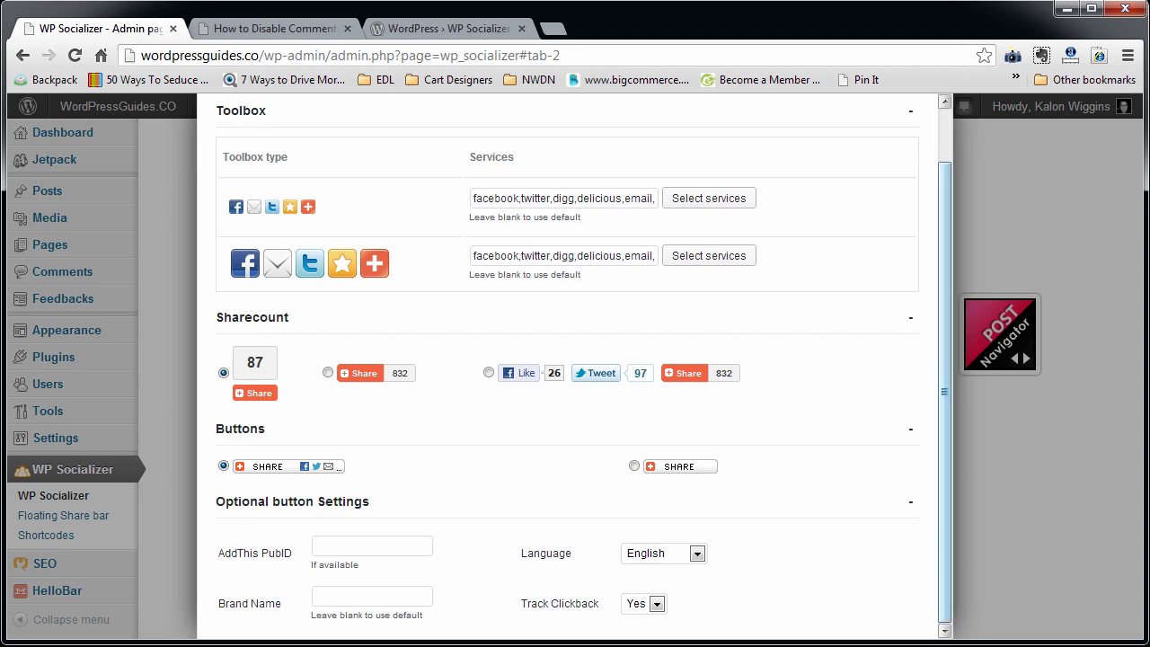
key("Escape")
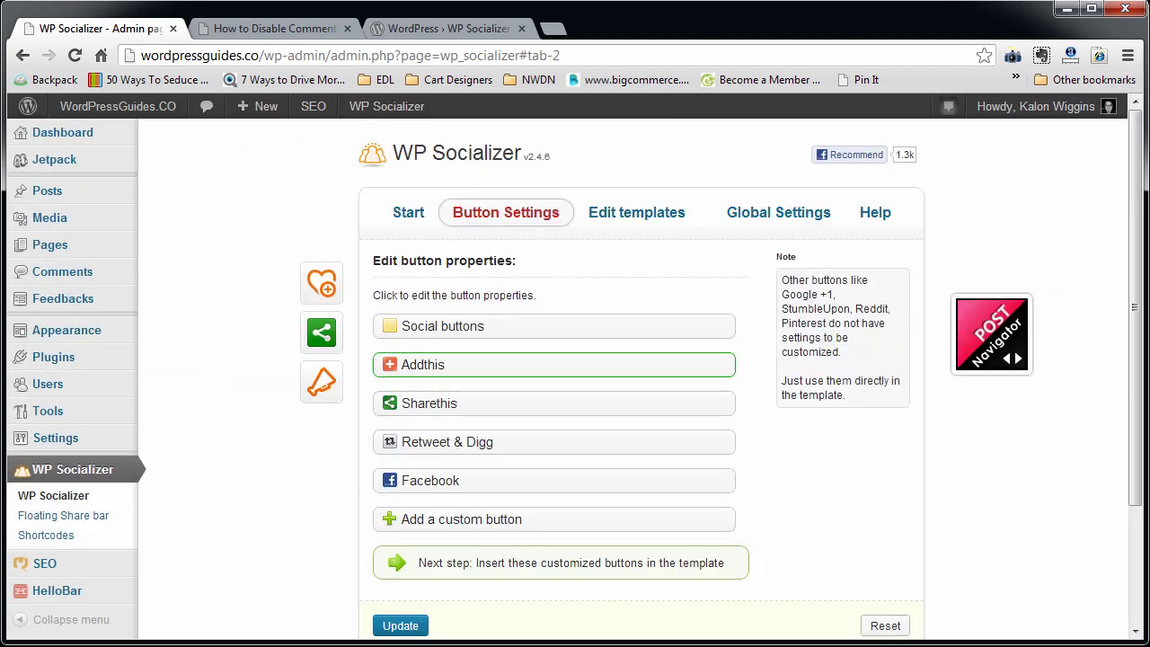
Step: In the Sharethis settings, add linkedin to the selected services of the third button type, the labelled share buttons without counts
left_click(467, 403)
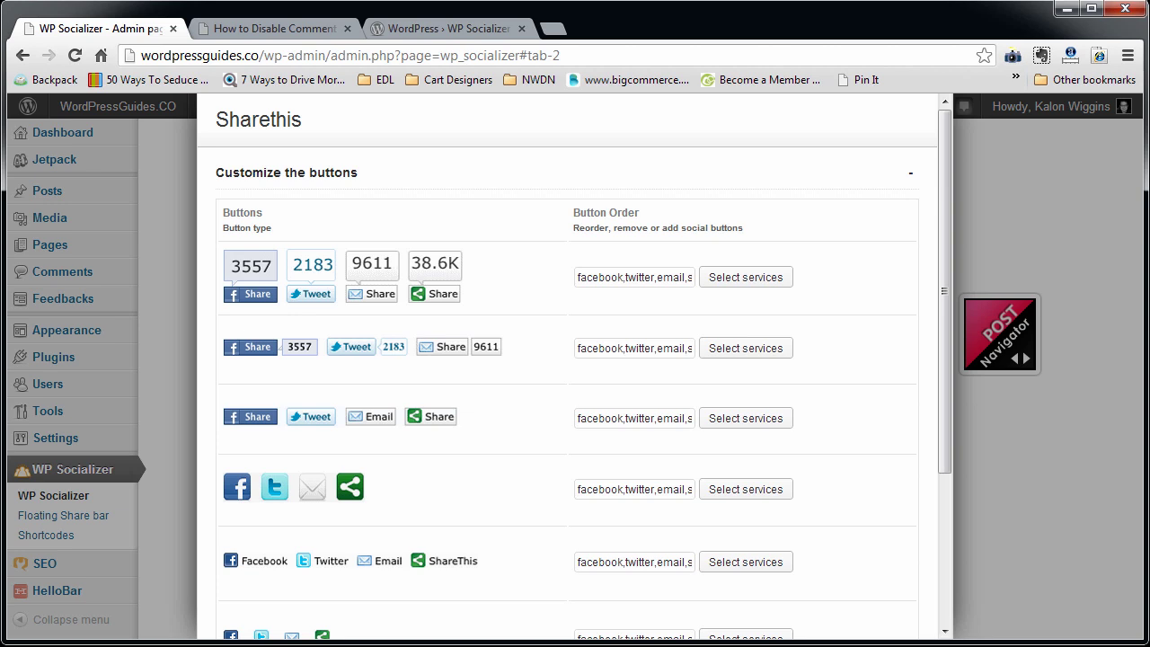
scroll(566, 360, "down", 1)
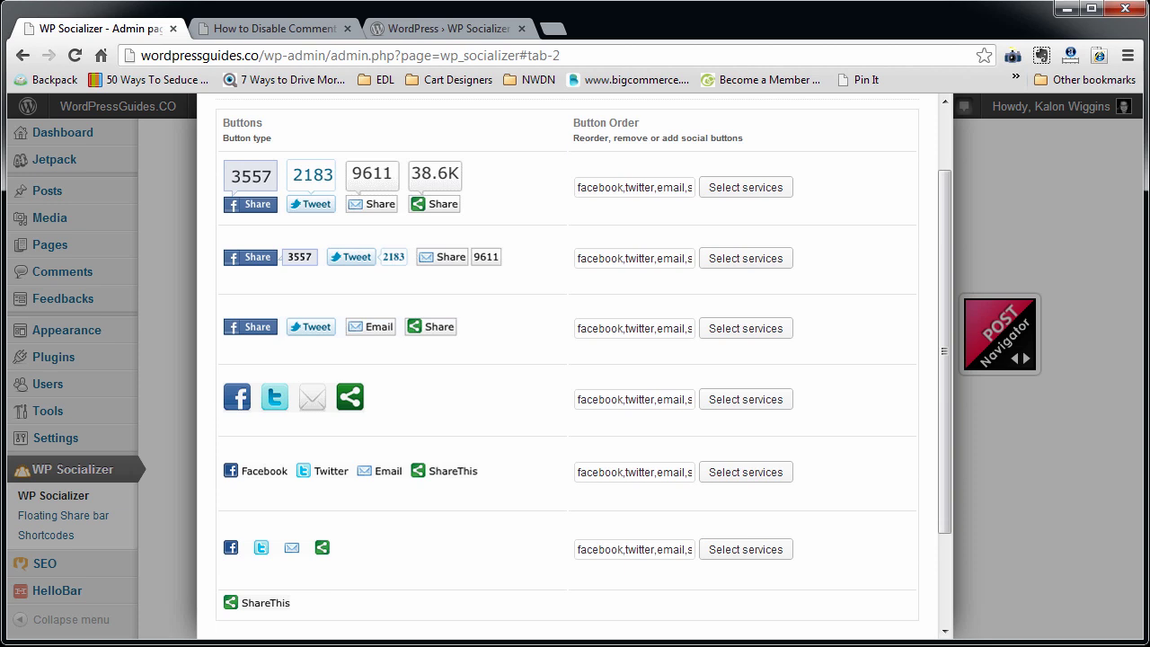
scroll(566, 359, "down", 1)
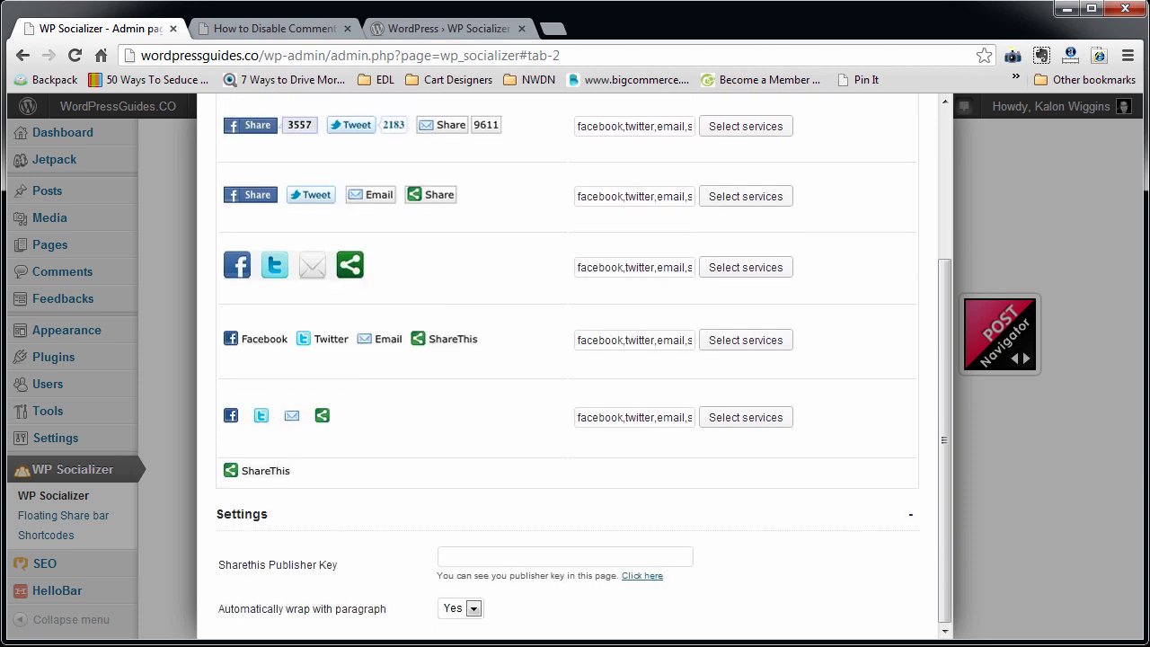
scroll(565, 360, "up", 2)
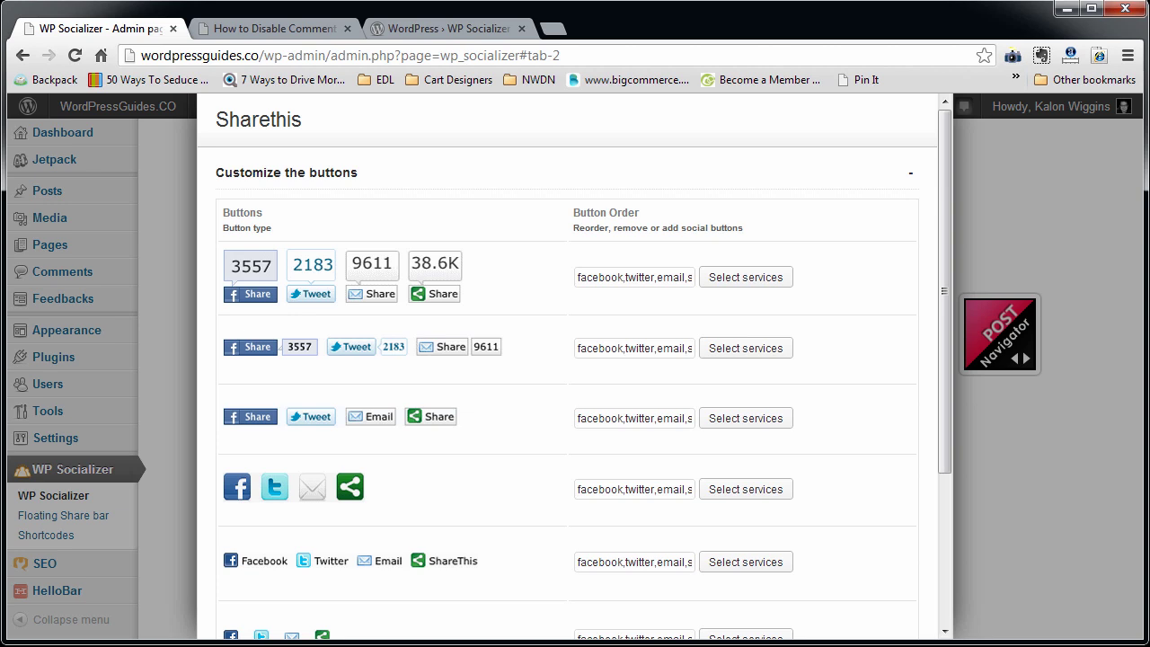
double_click(359, 418)
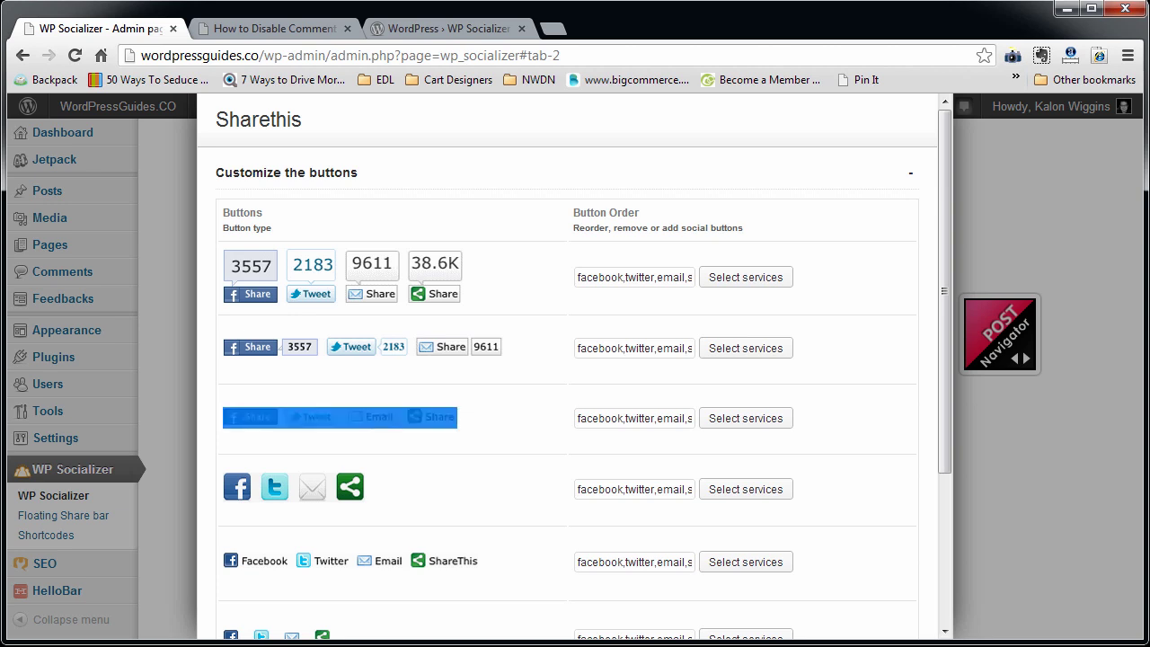
left_click(514, 419)
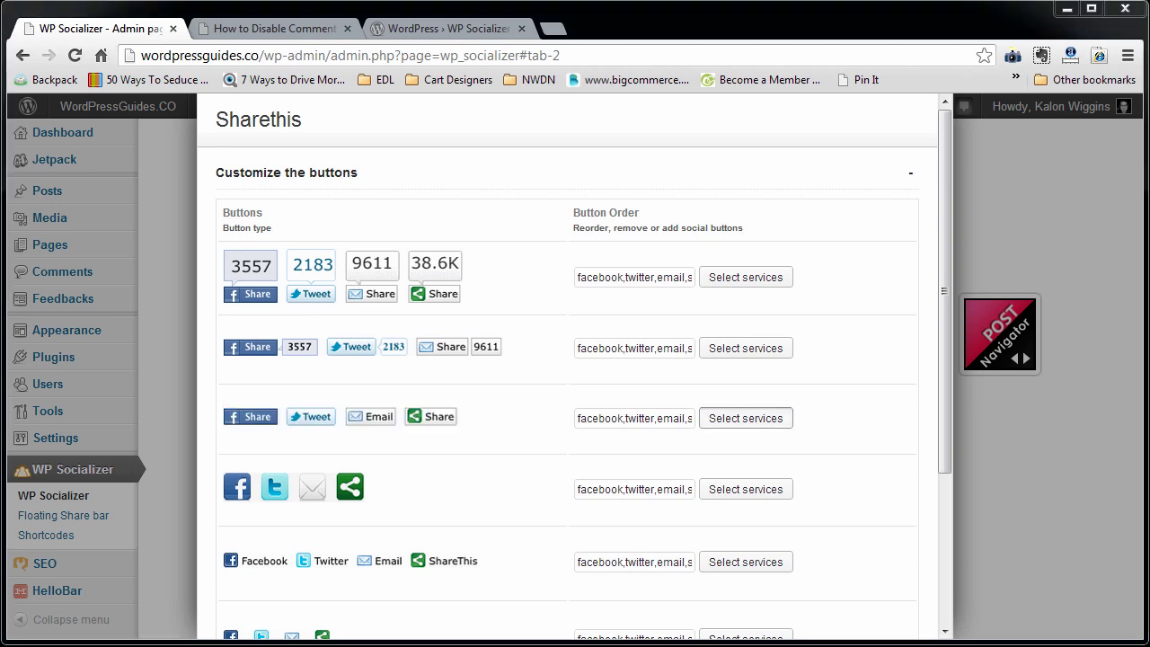
key("alt+Tab")
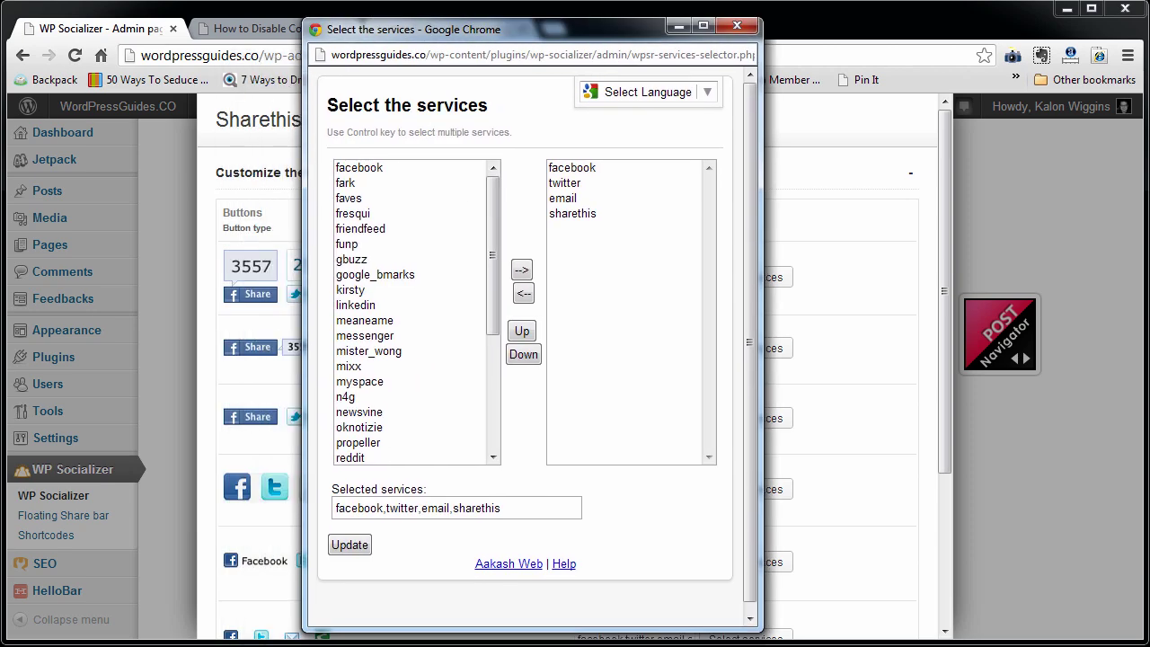
left_click(349, 199)
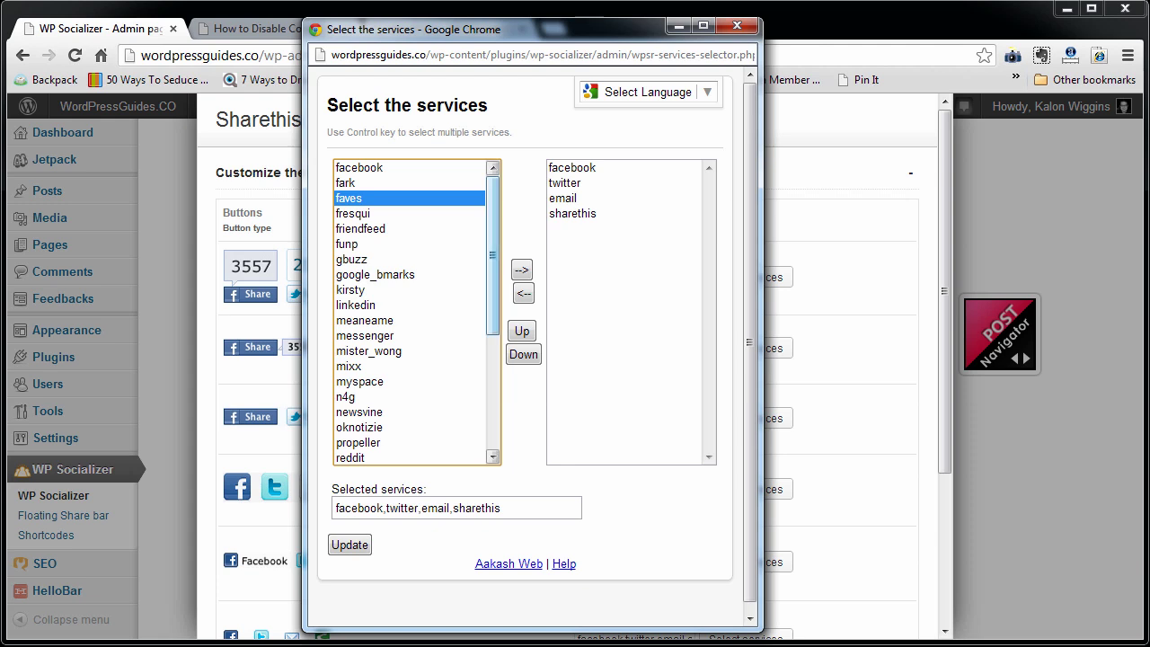
left_click(355, 304)
left_click(521, 270)
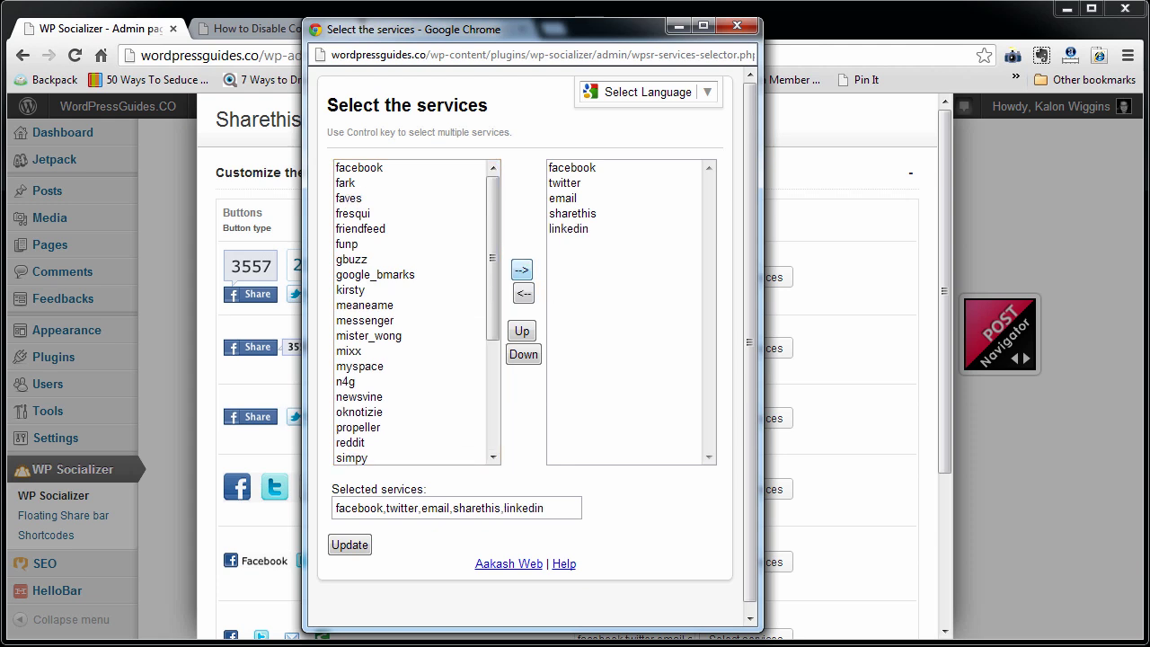
left_click(359, 366)
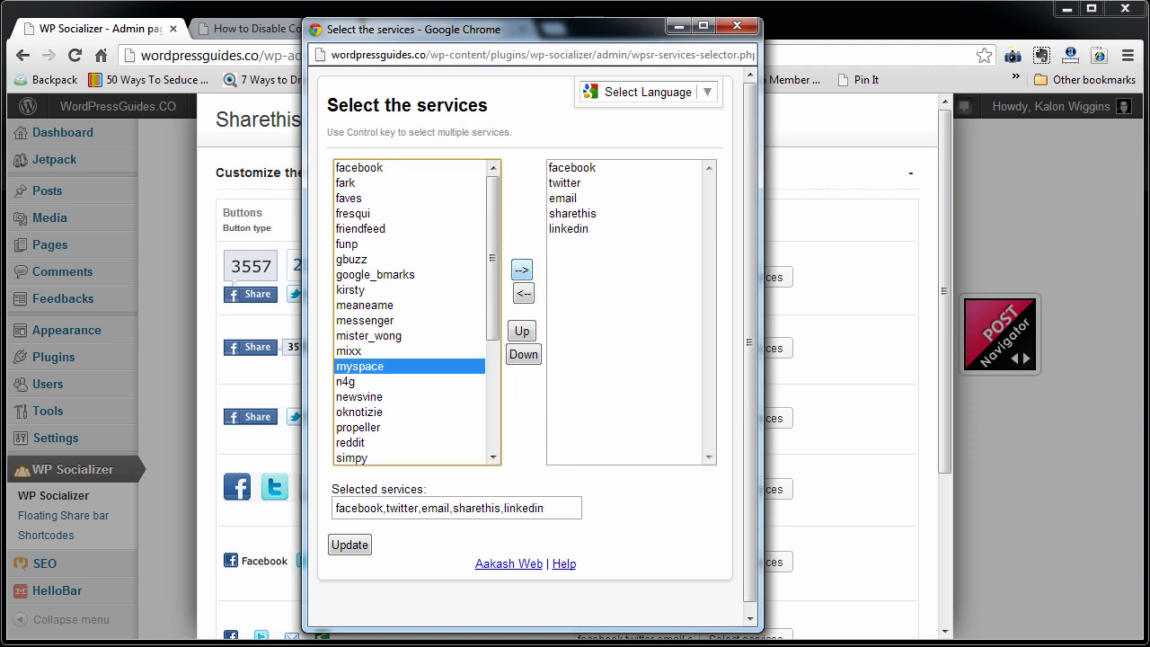
left_click(521, 270)
left_click(573, 243)
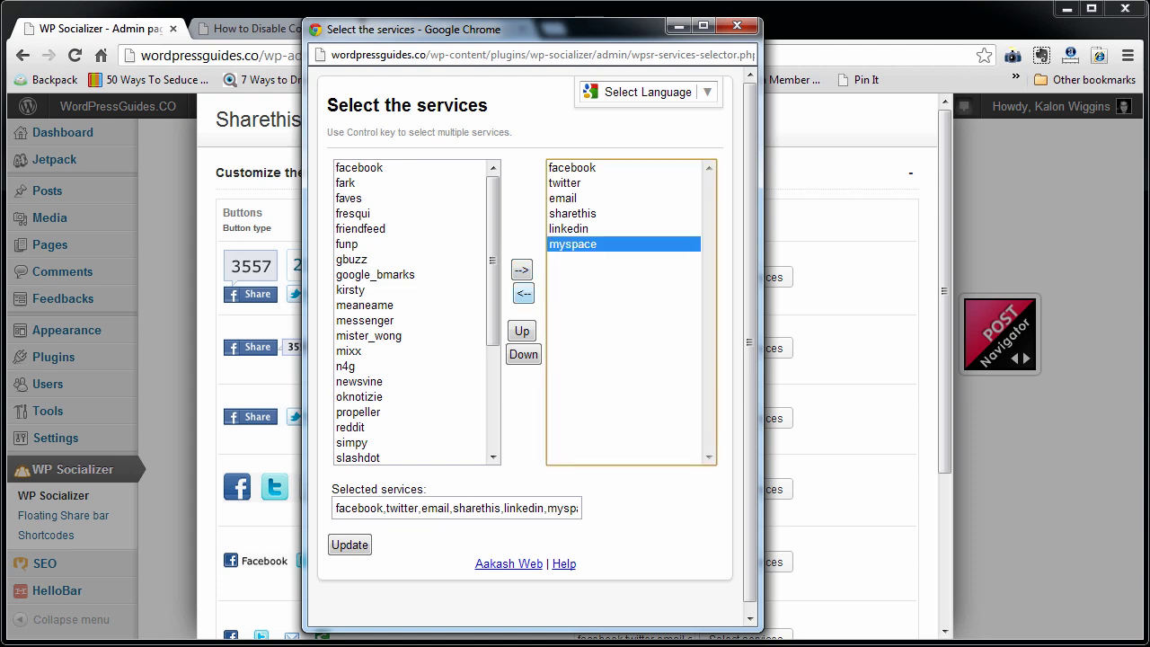
left_click(522, 292)
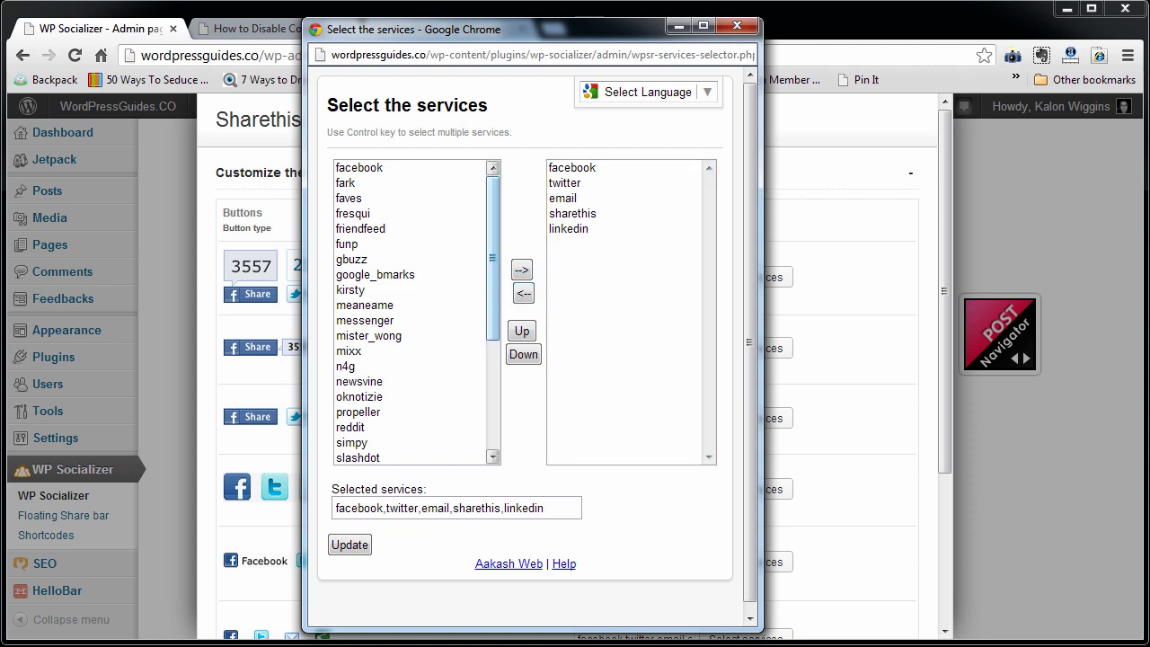
Step: Look through the available services and append plusone to the third Sharethis button type's selected services
left_click_drag(493, 260, 493, 370)
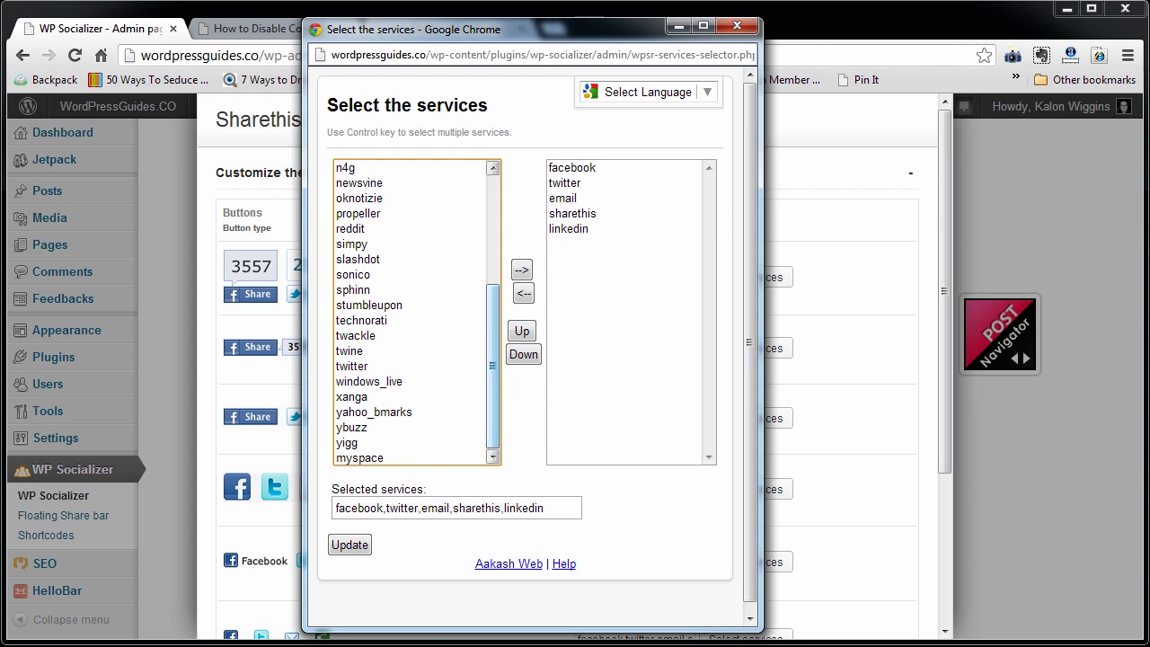
left_click_drag(493, 365, 492, 281)
left_click(375, 228)
scroll(410, 312, "up", 1)
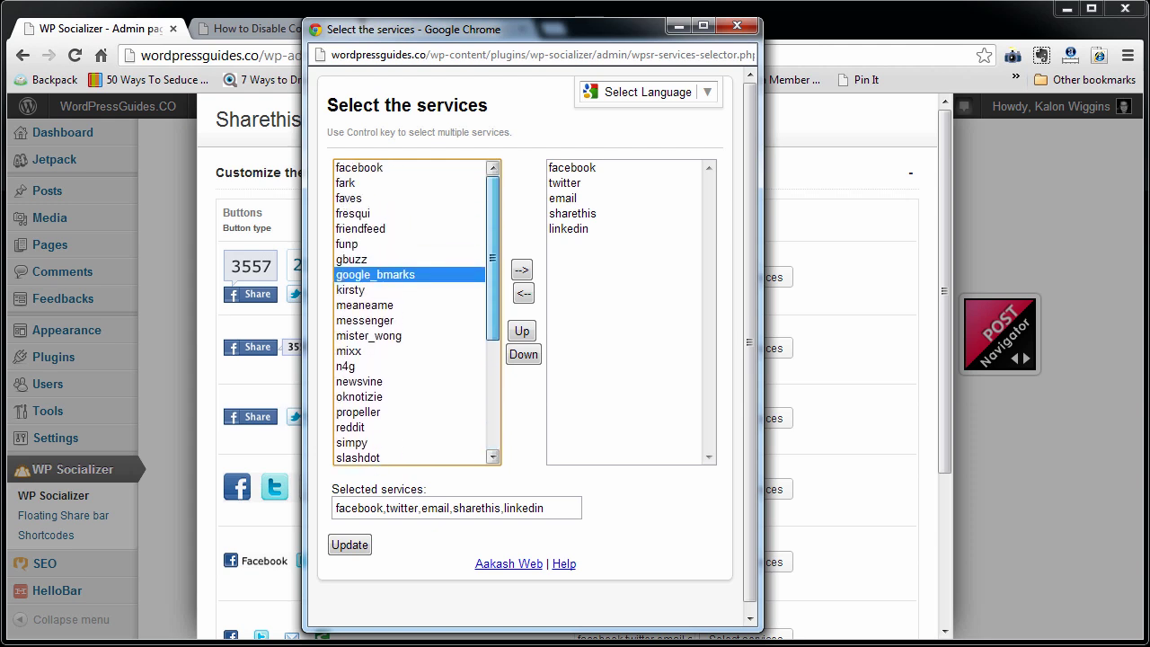
scroll(409, 312, "down", 5)
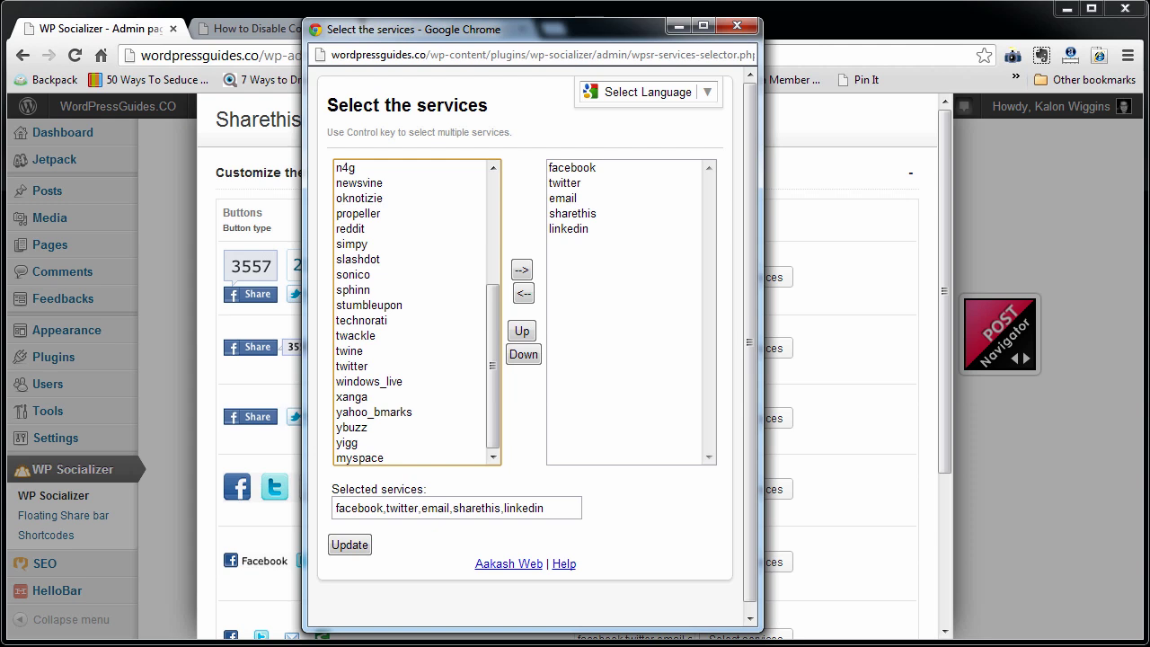
left_click_drag(492, 366, 493, 258)
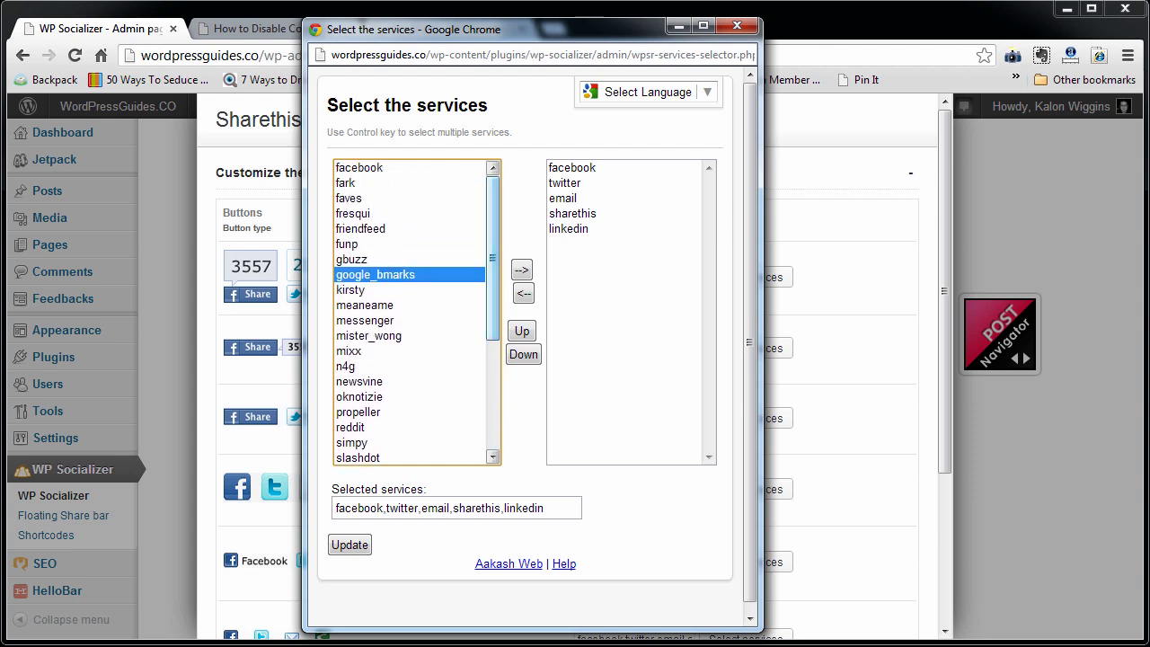
left_click(549, 509)
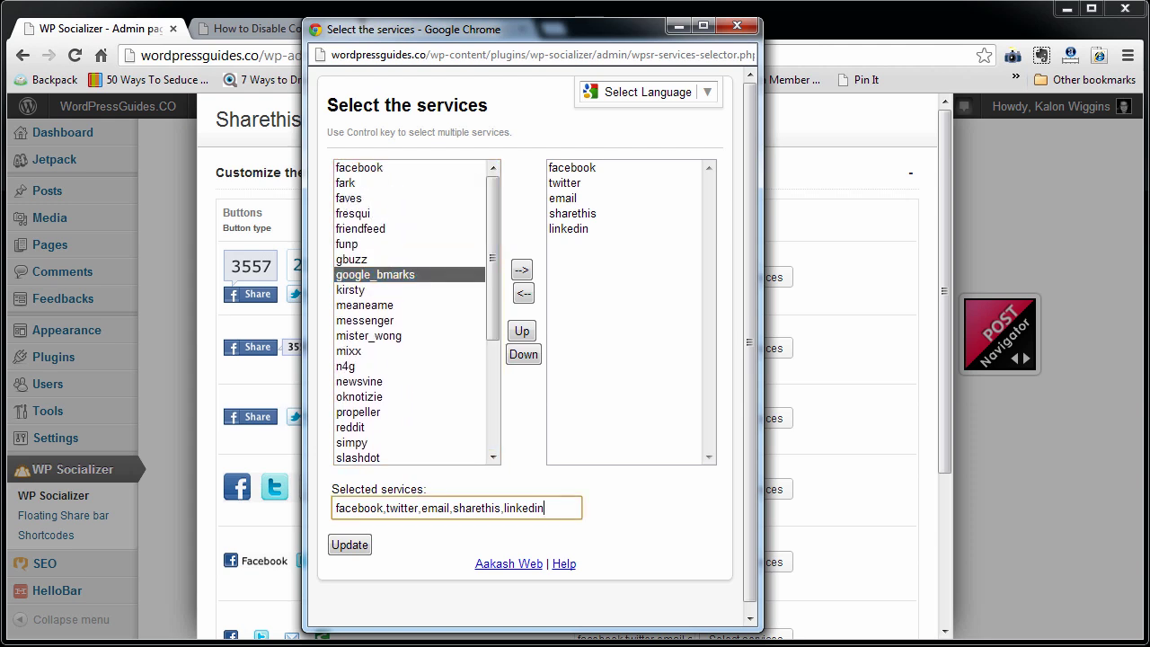
type(",")
type("plusone")
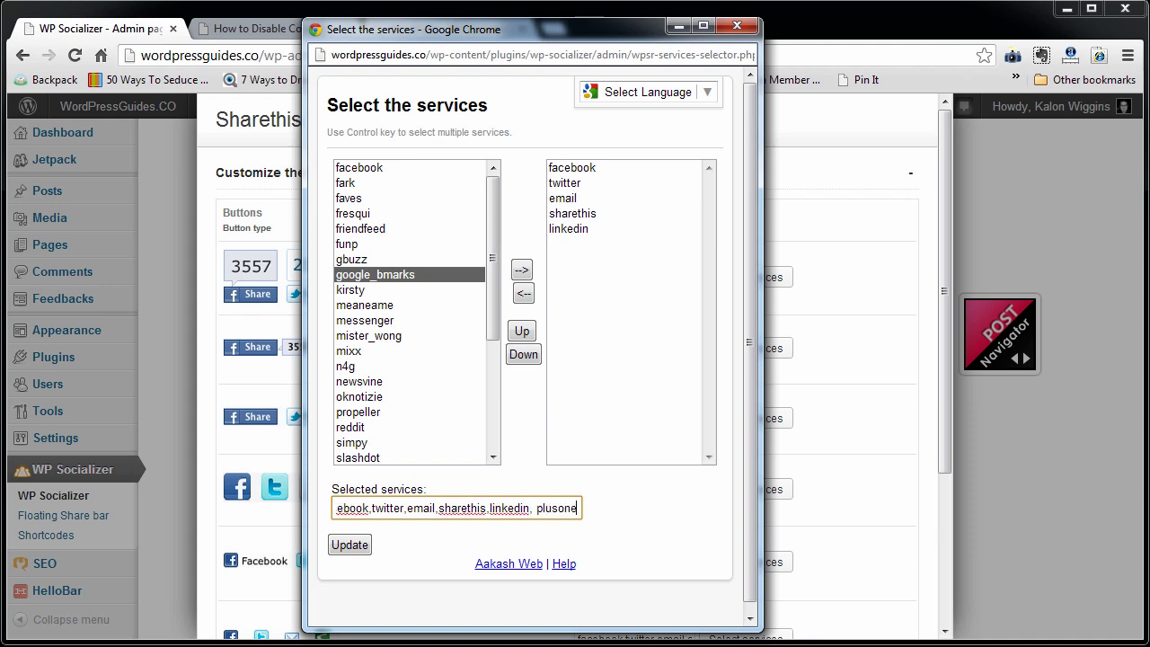
Step: Remove sharethis from the third button type's selected services and move linkedin up above email
left_click(572, 213)
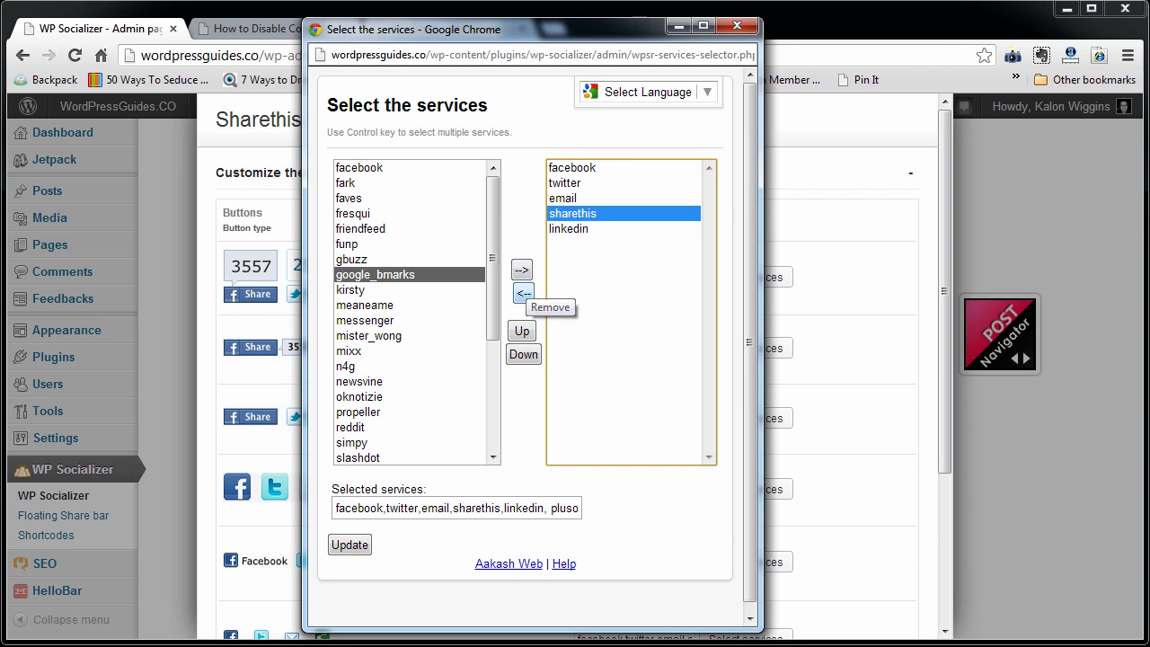
left_click(523, 292)
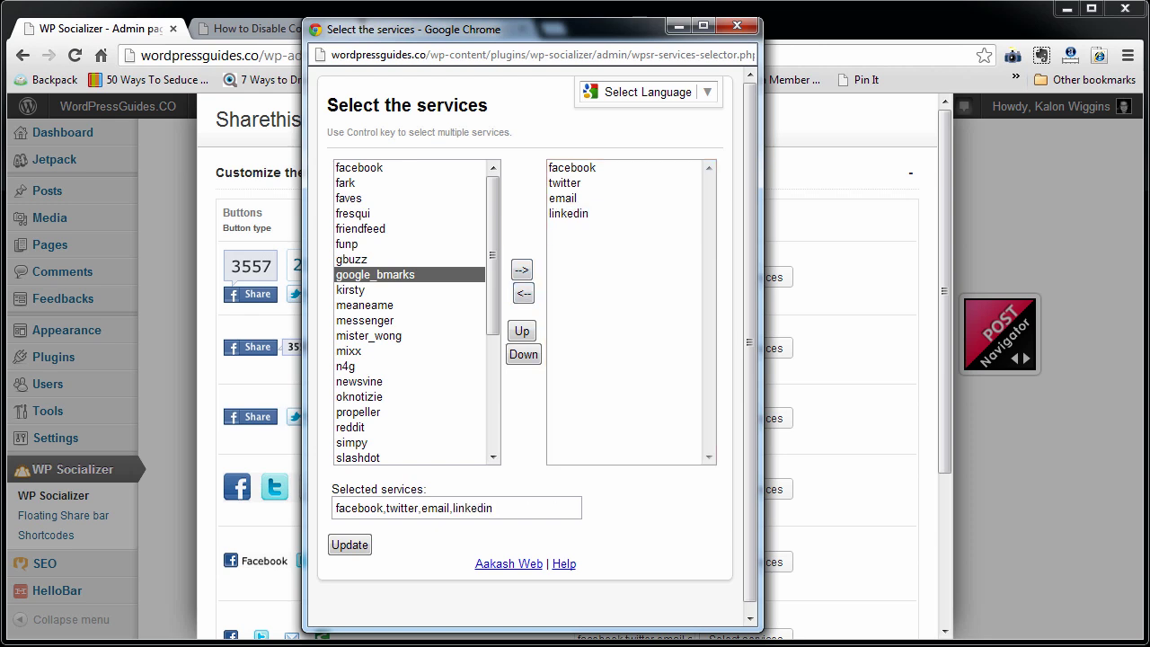
left_click(567, 213)
left_click(522, 330)
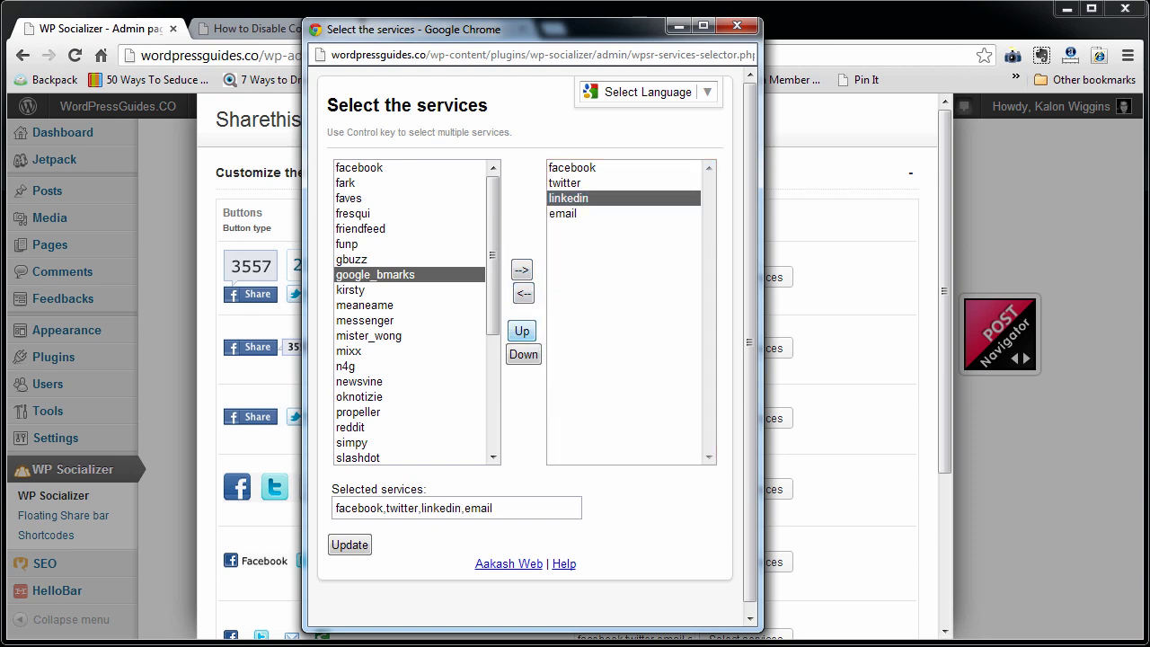
Step: Add plusone to the end of the third button type's selected services, apply the list and check its button order
left_click(499, 508)
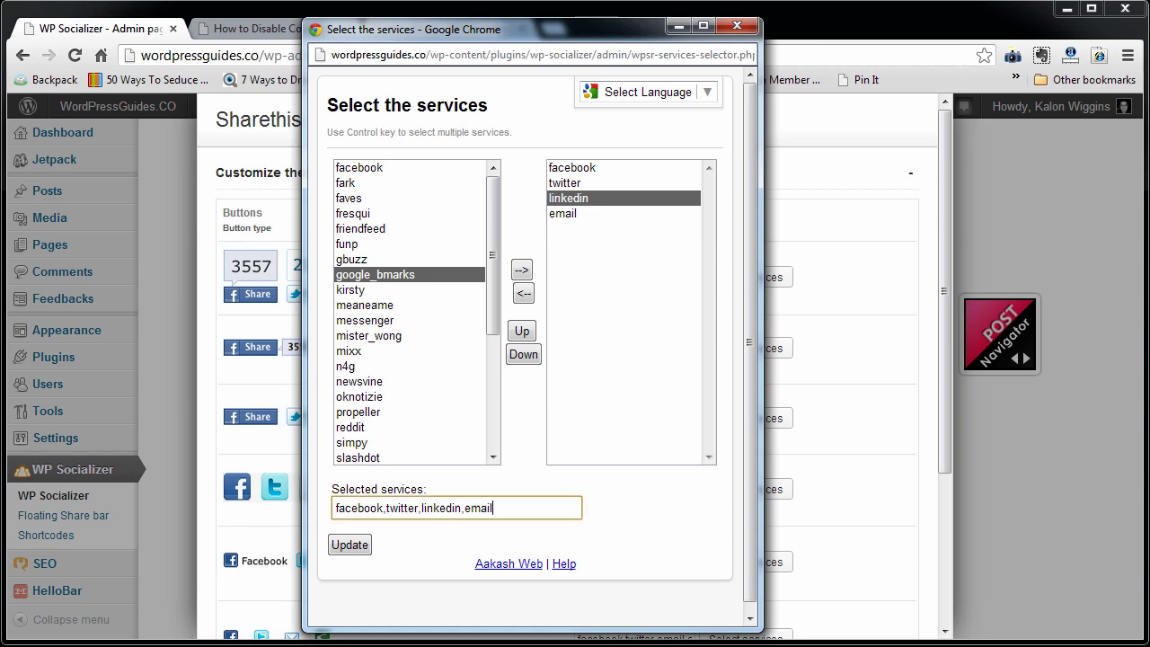
type(", pluson")
type("e")
key("Tab")
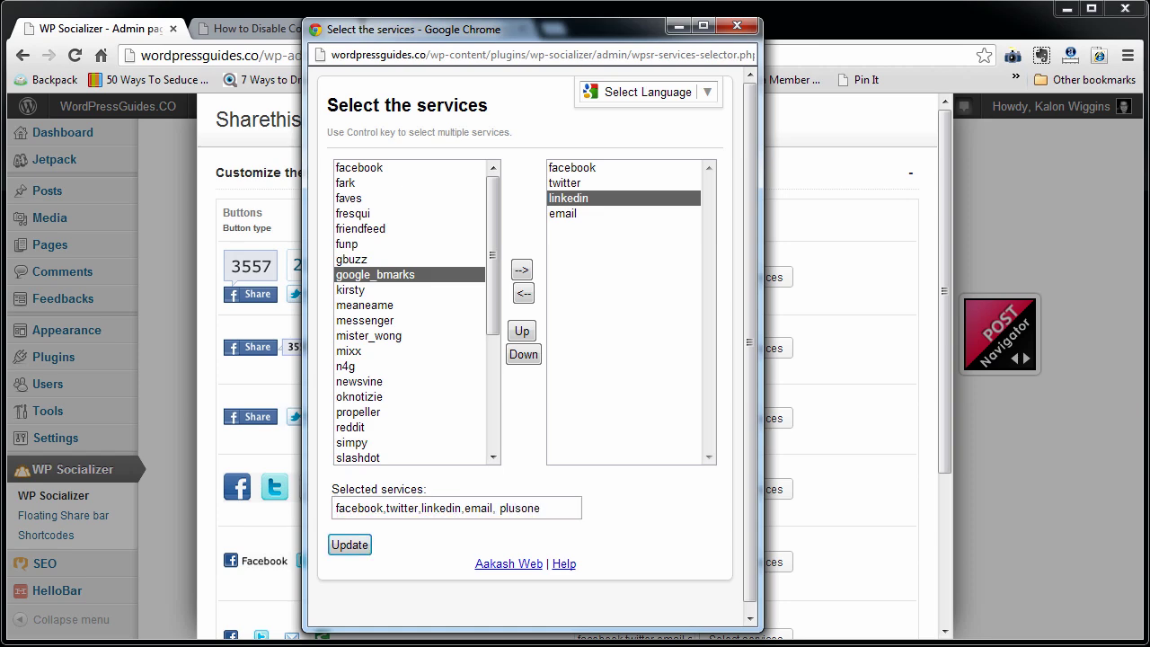
key("Return")
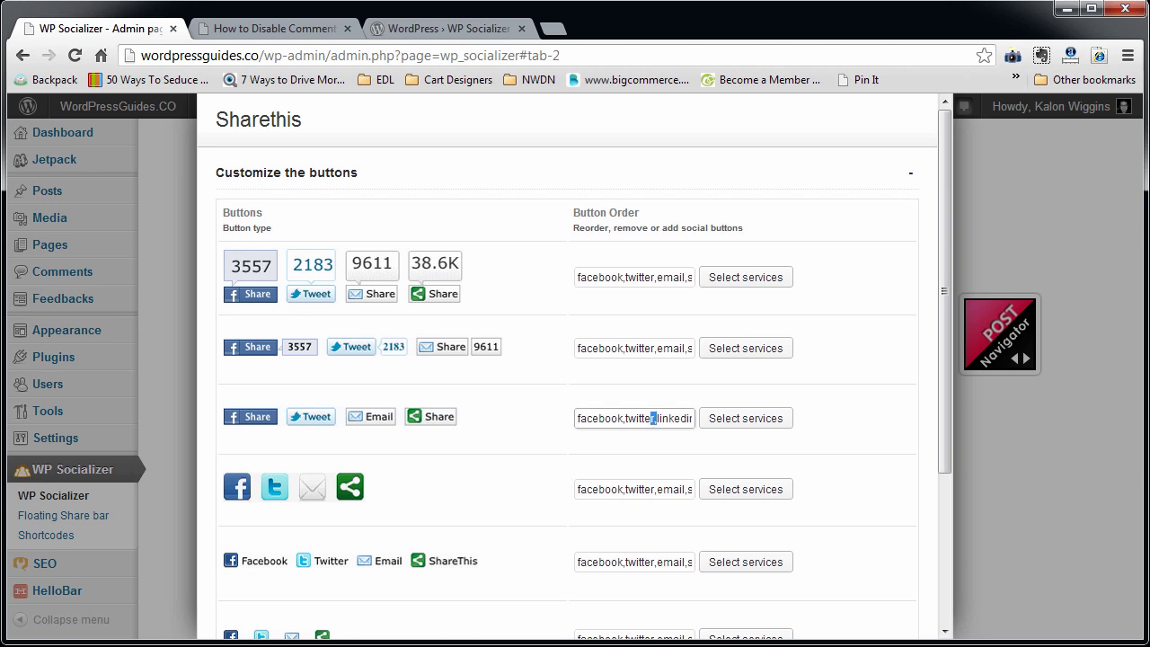
triple_click(654, 418)
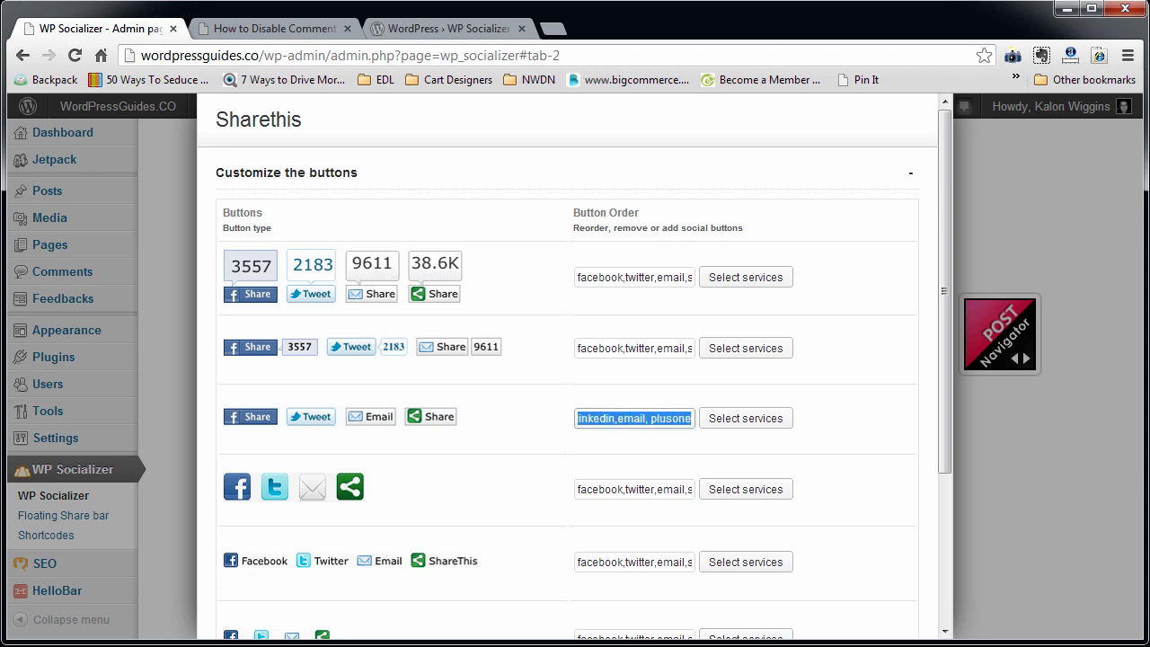
Step: For the first button type, with counts above the buttons, replace sharethis with plusone in the selected services and apply the list
left_click_drag(663, 277, 704, 279)
left_click(677, 278)
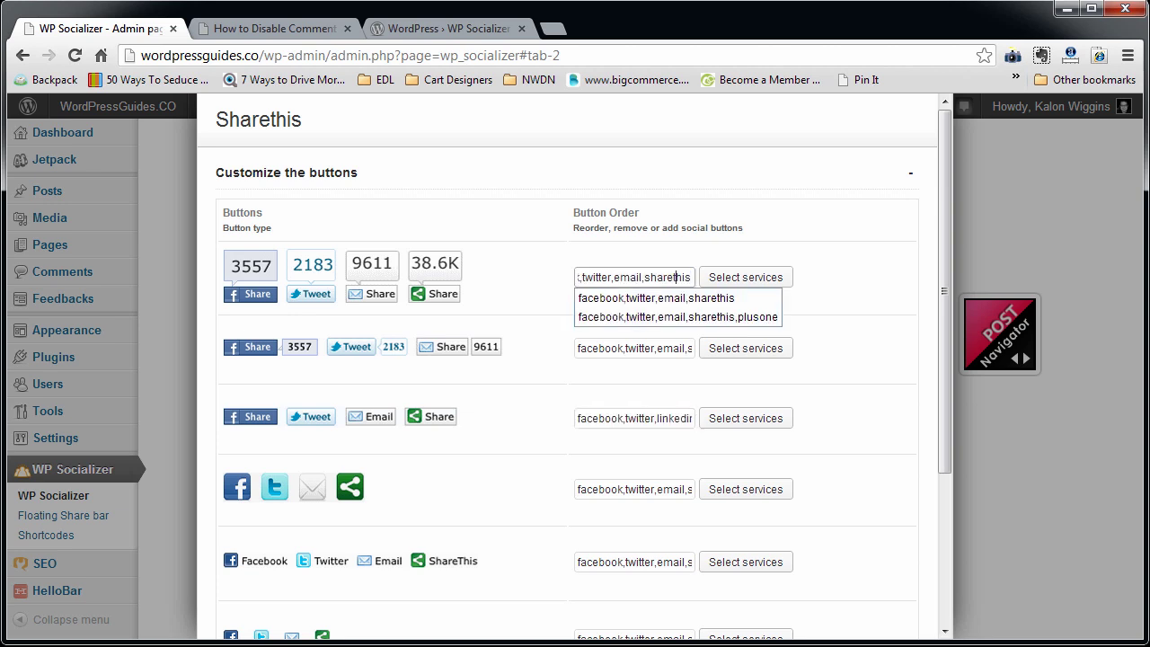
left_click(746, 278)
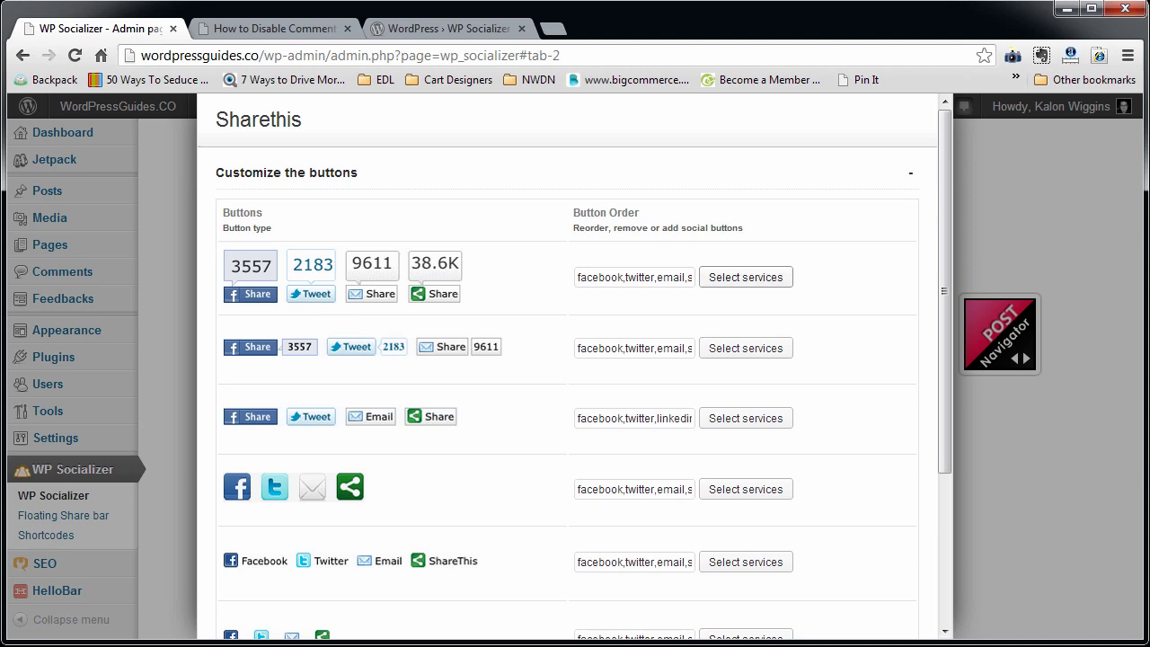
left_click_drag(2, 77, 674, 40)
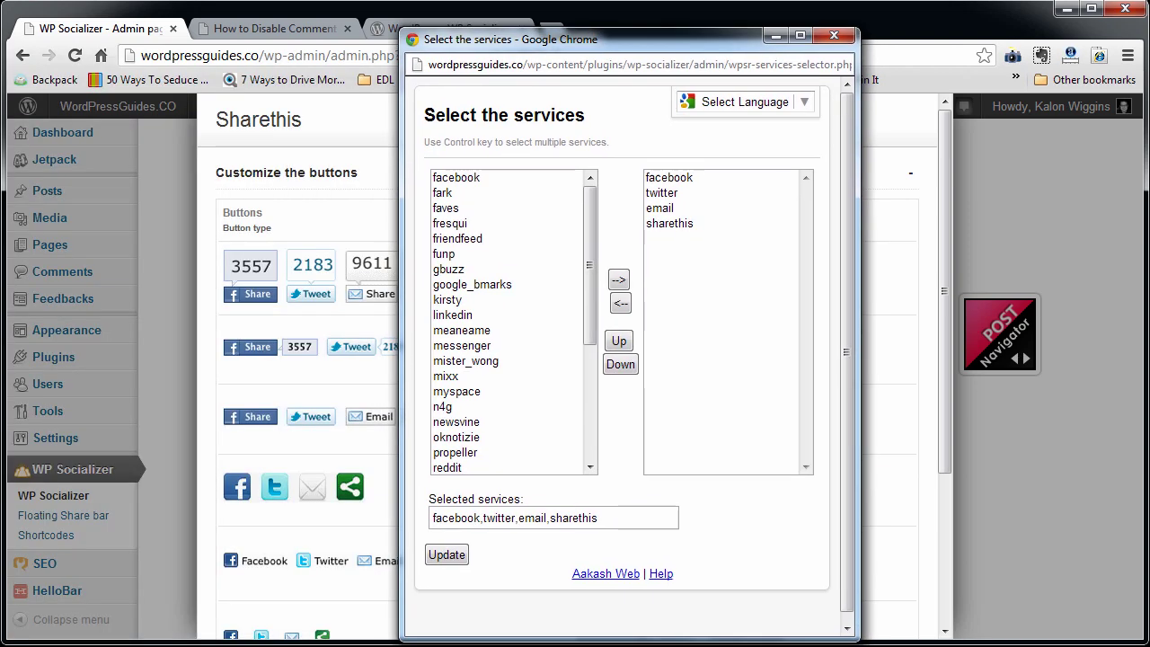
left_click(670, 224)
left_click(620, 303)
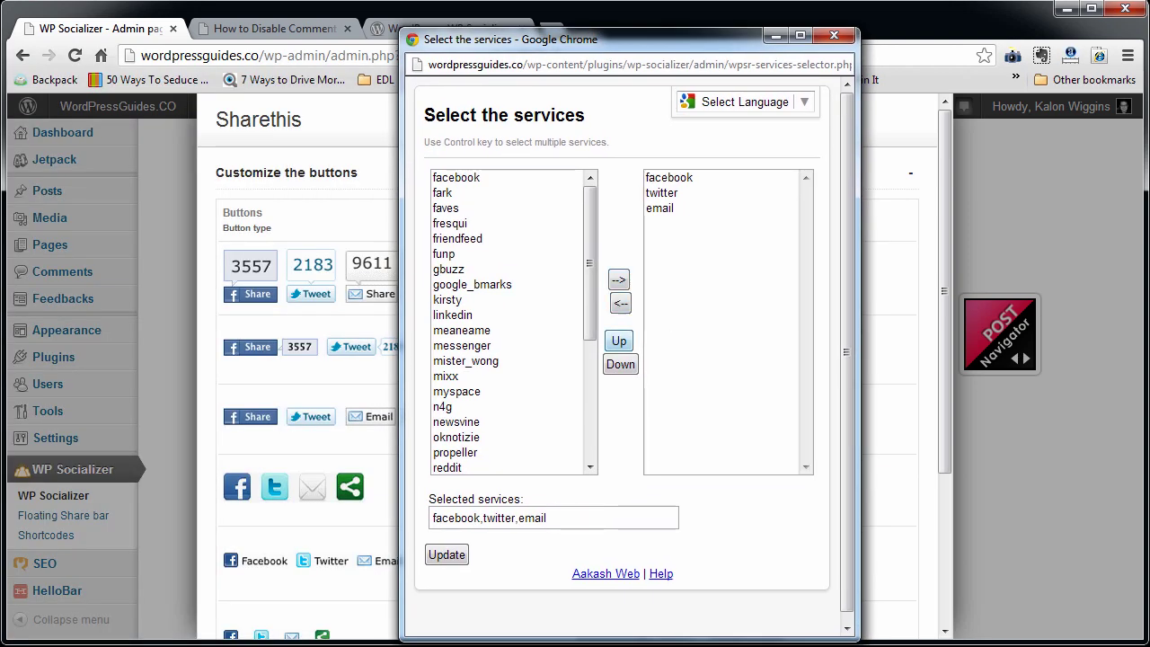
left_click(551, 518)
type(",")
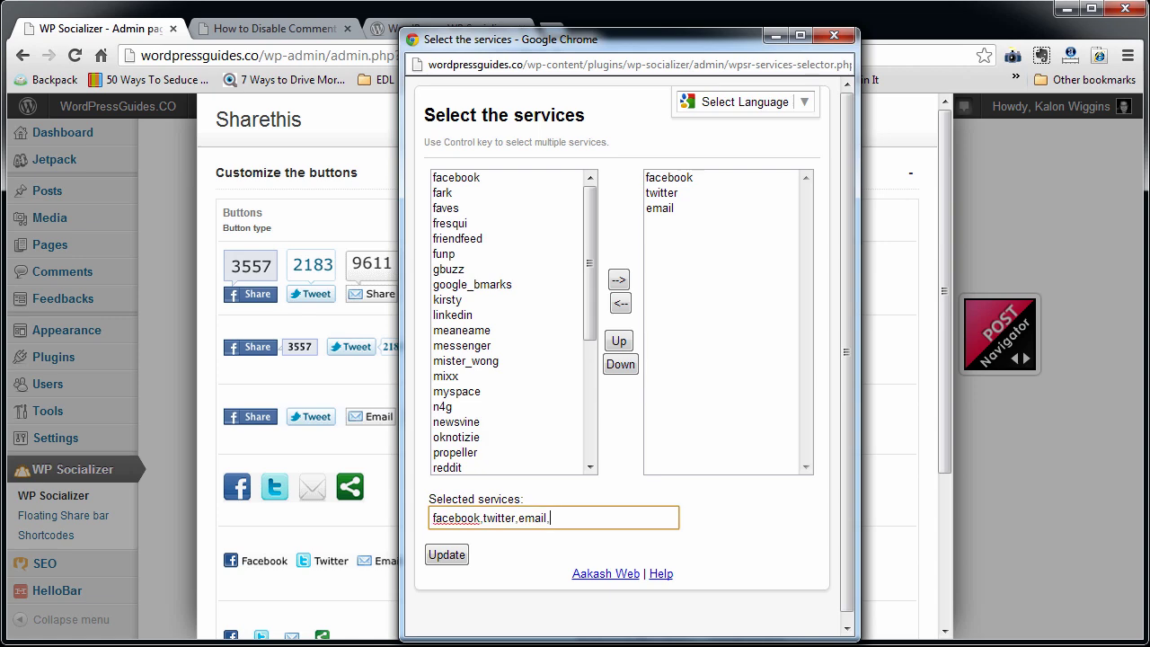
type(" plusone")
left_click(446, 555)
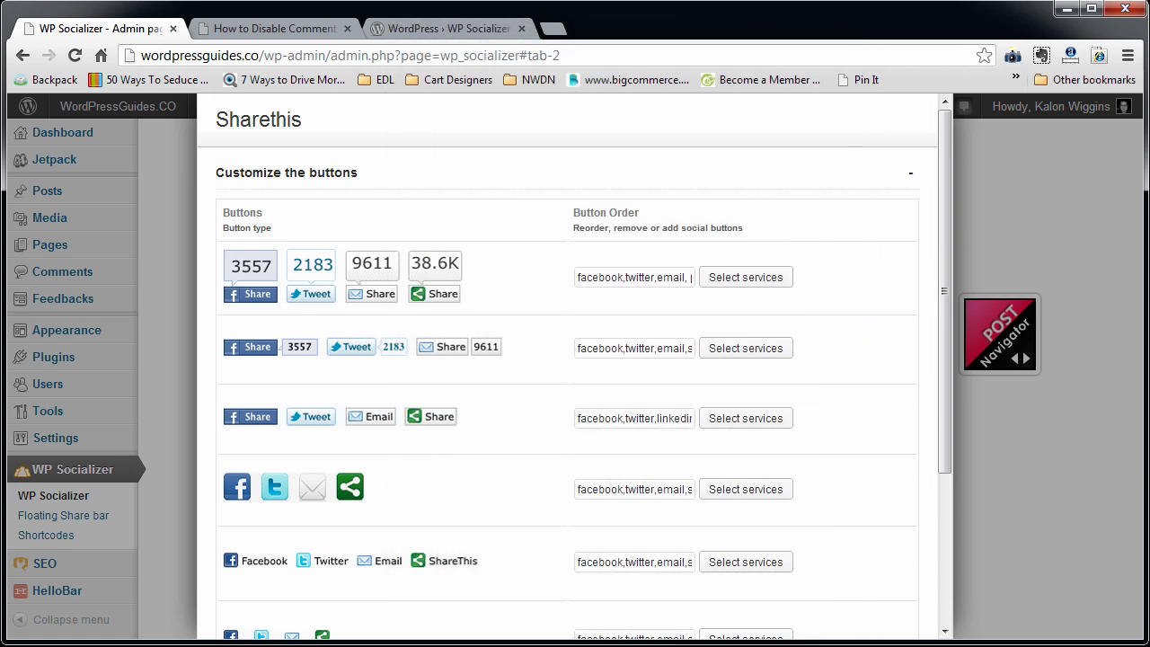
Step: Review the remaining Sharethis settings and the Facebook button settings, and close both
scroll(575, 359, "down", 3)
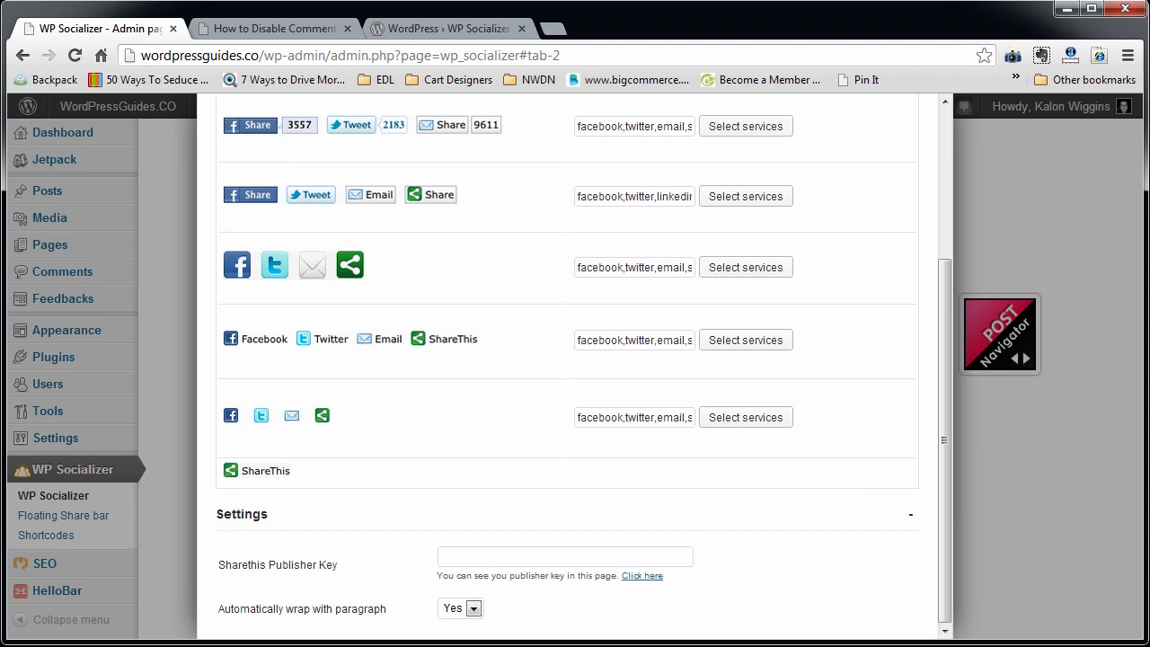
key("Escape")
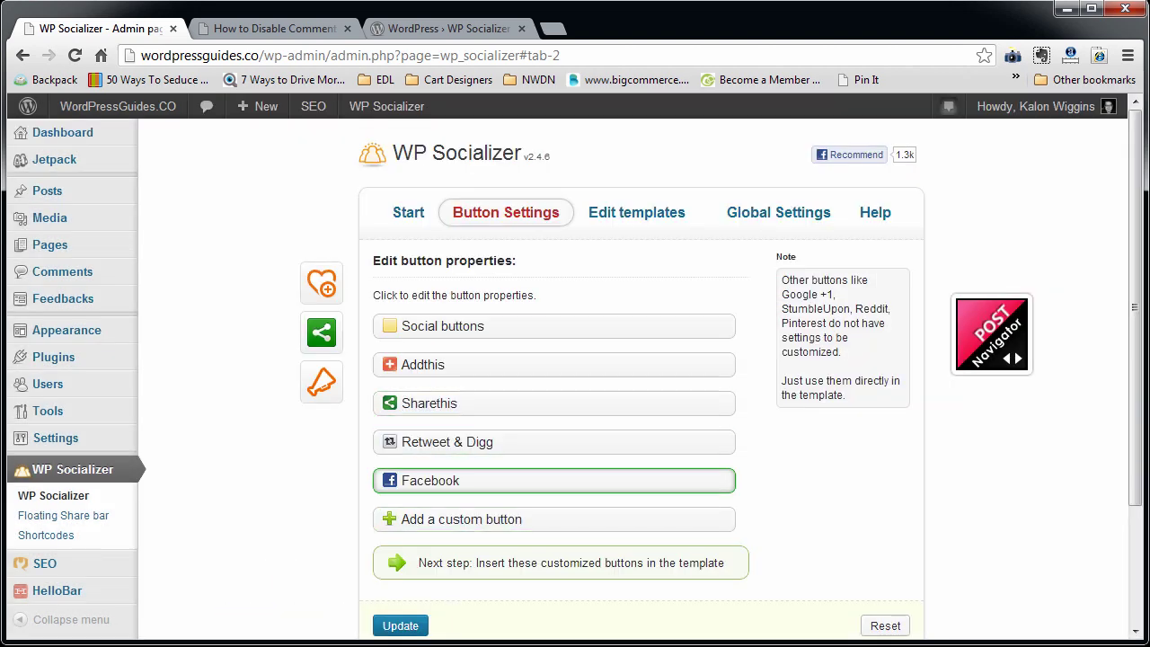
left_click(554, 481)
key("Escape")
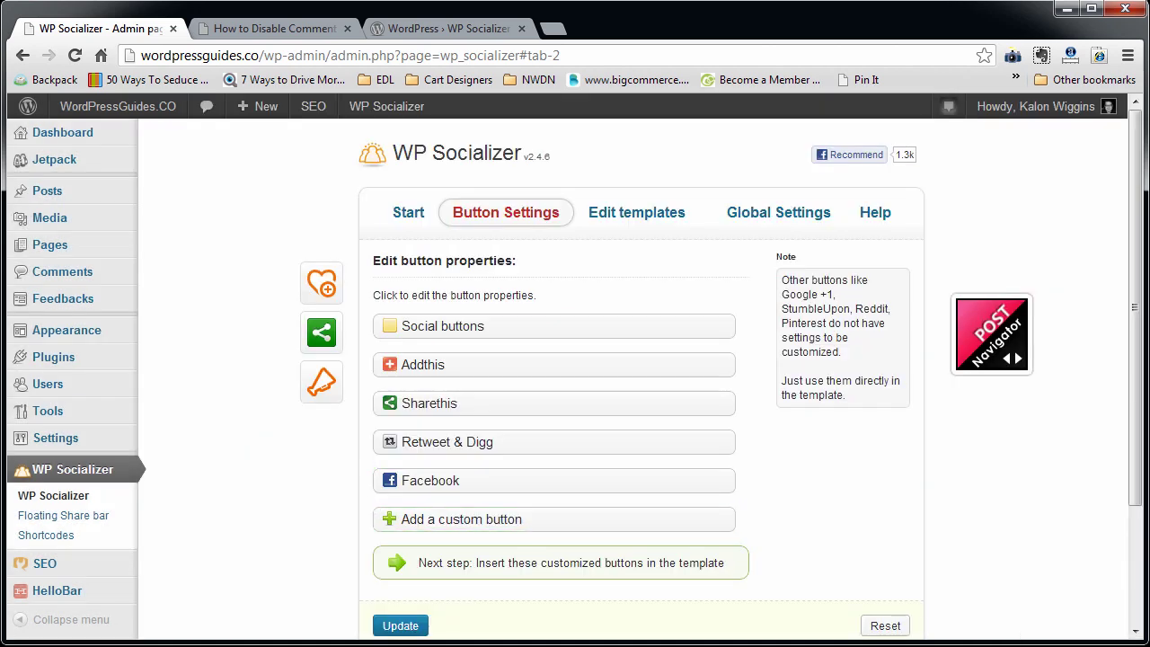
Step: Open the template editing section and examine the code of Template 2 and Template 1
left_click(636, 212)
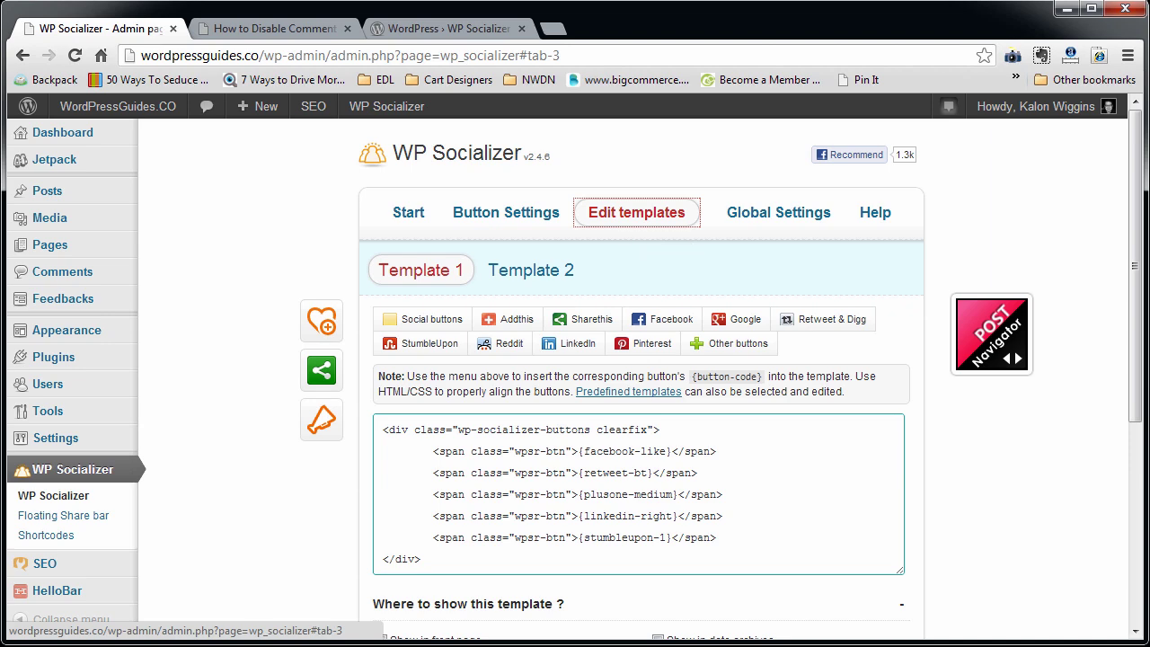
left_click(530, 270)
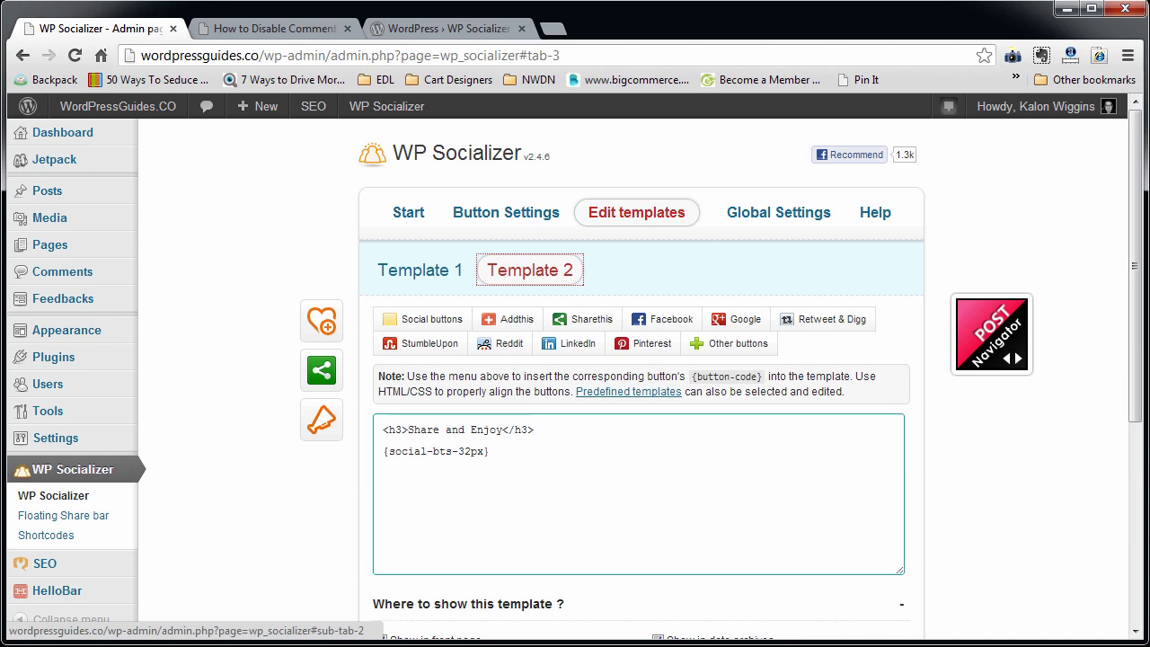
left_click_drag(382, 430, 529, 429)
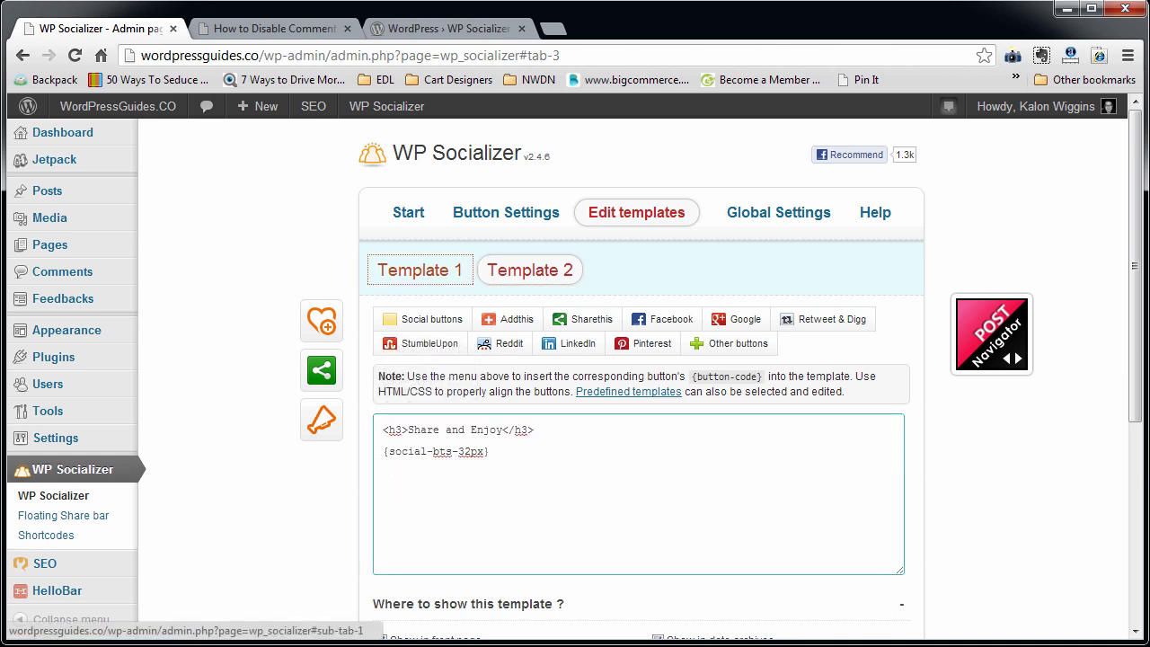
left_click(420, 270)
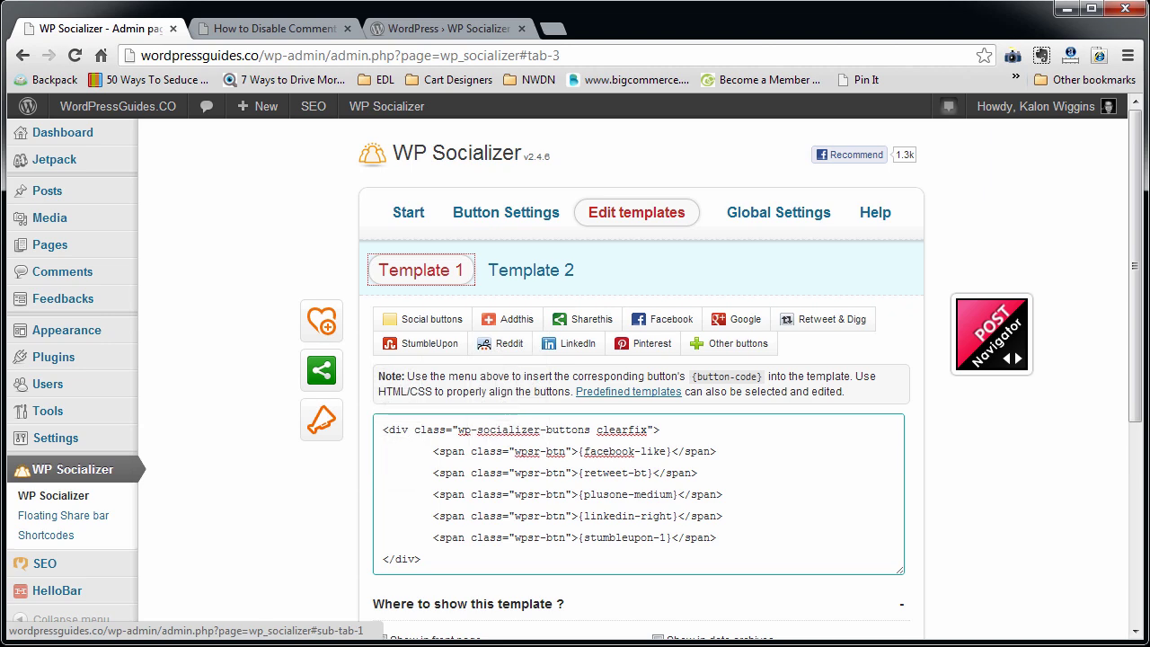
Step: Delete all the code from Template 1 and dismiss the plugin sharing popup
scroll(628, 377, "down", 1)
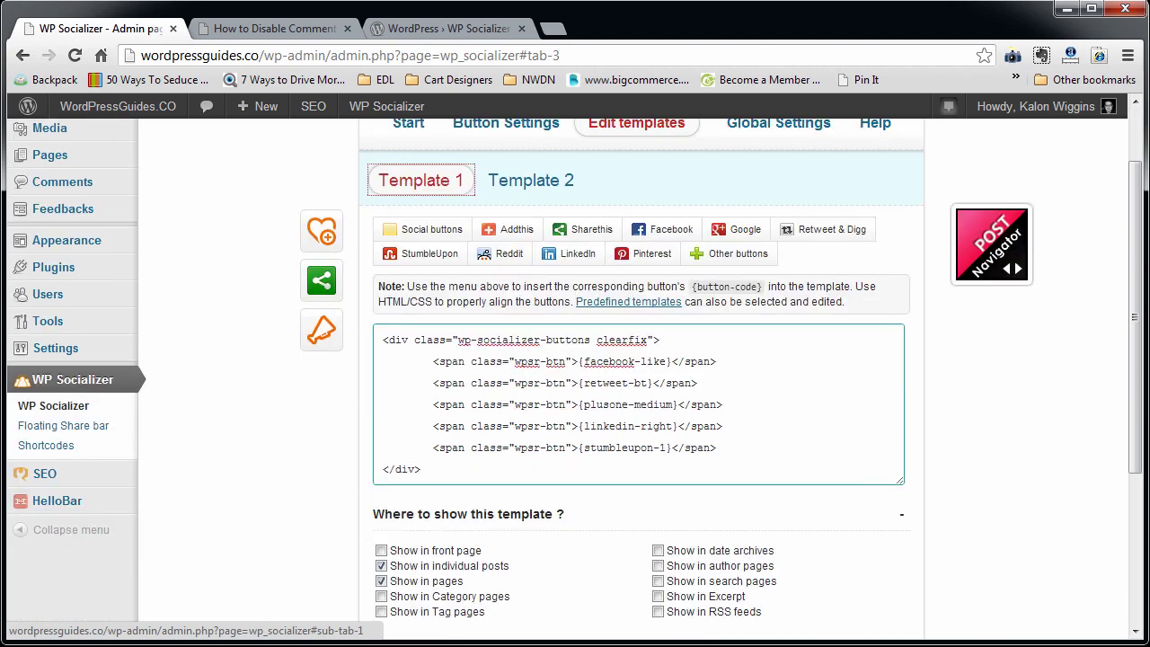
left_click_drag(666, 362, 673, 404)
left_click_drag(584, 425, 383, 361)
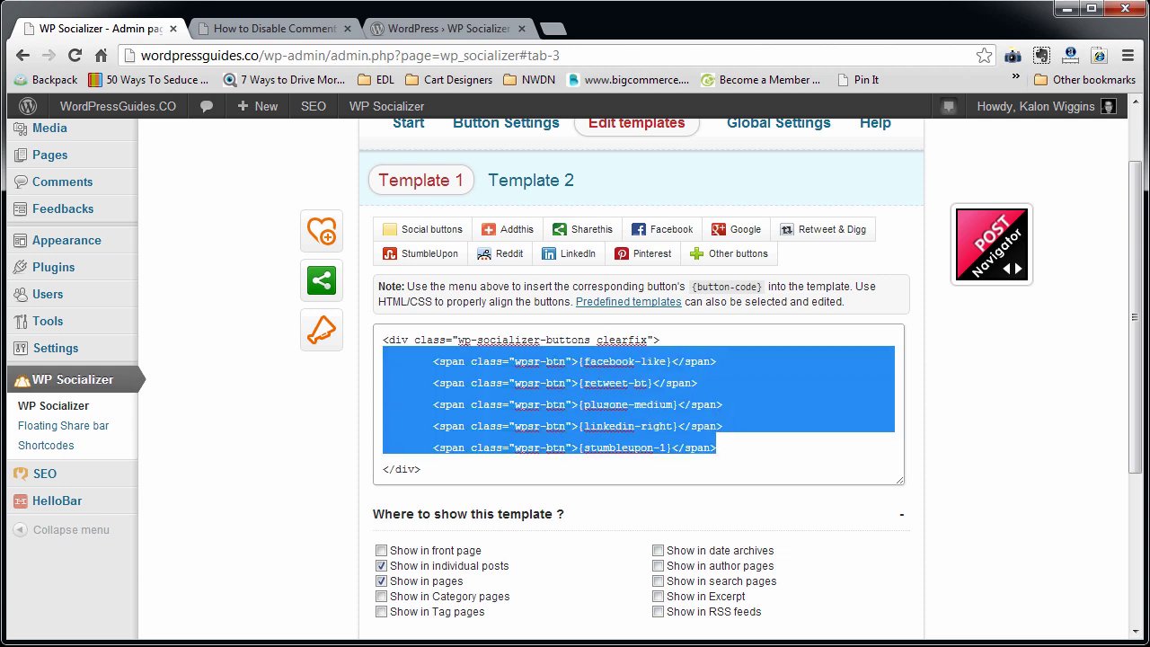
key("ctrl+a")
key("Delete")
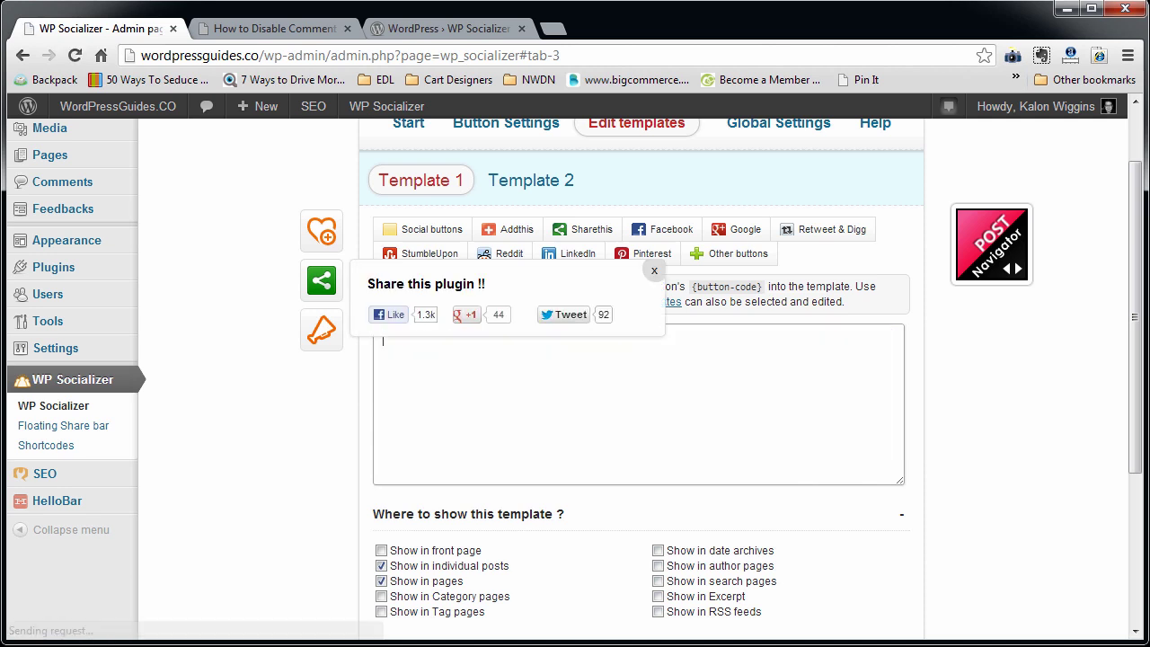
left_click(654, 271)
Step: Insert the Sharethis Buttons code, {sharethis-bt}, into Template 1 and view the available Social buttons sizes
mouse_move(584, 230)
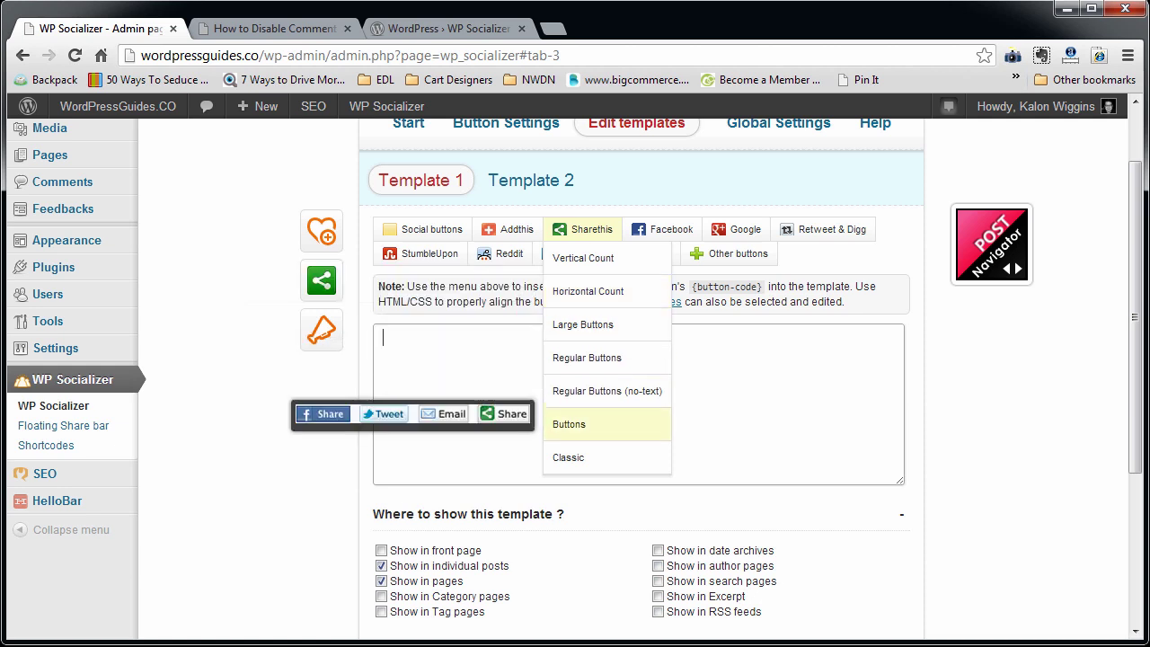
left_click(593, 424)
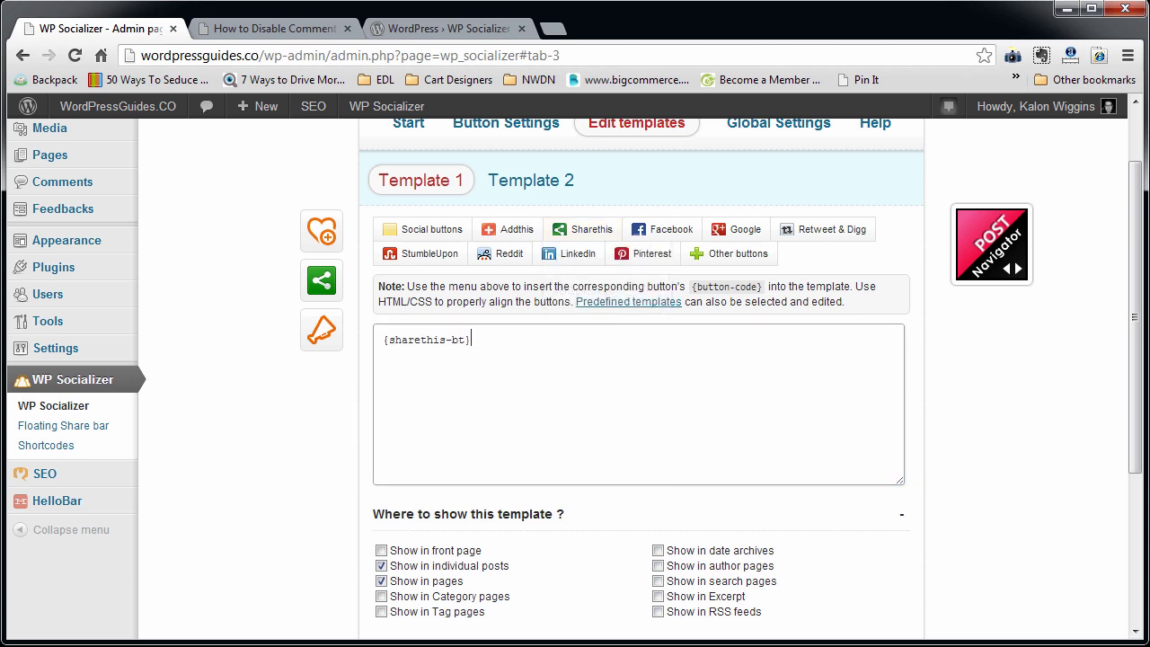
mouse_move(424, 230)
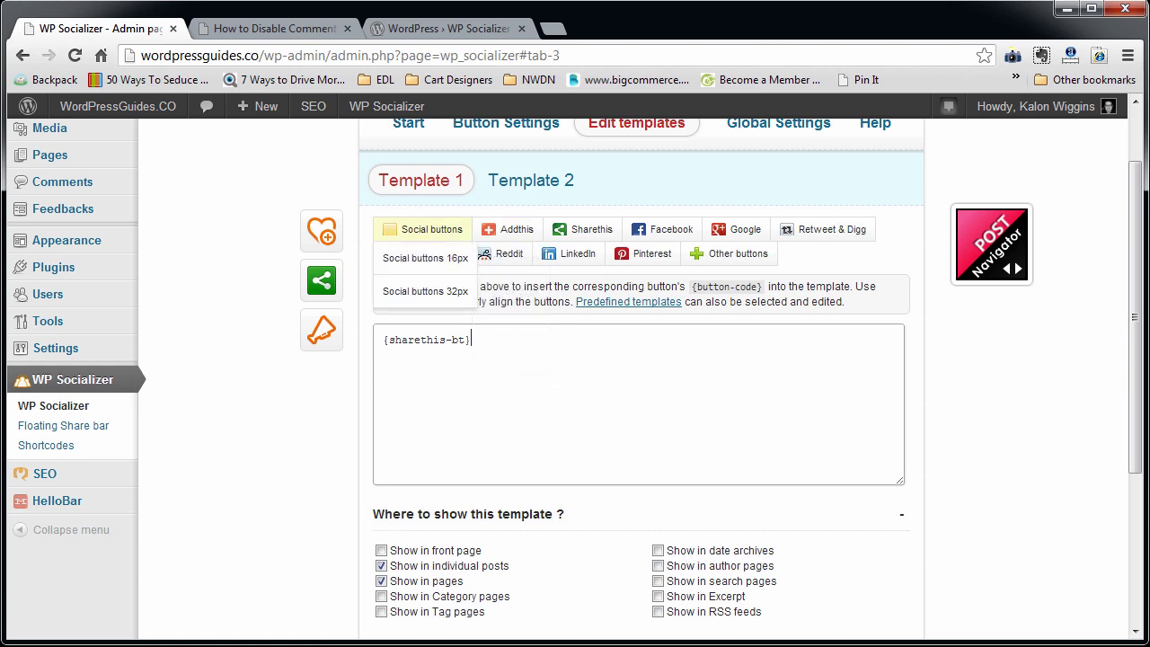
Step: Set Template 1 to show in the front page, category, tag, date archive and author pages, and stop showing it in pages
mouse_move(508, 230)
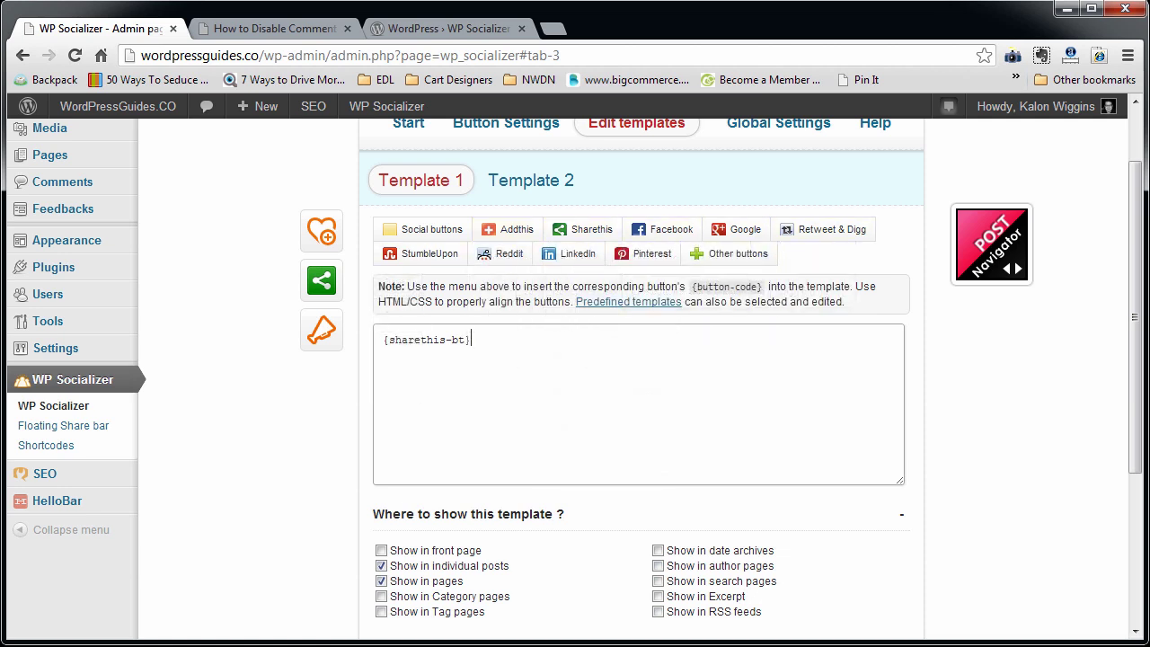
scroll(382, 505, "down", 1)
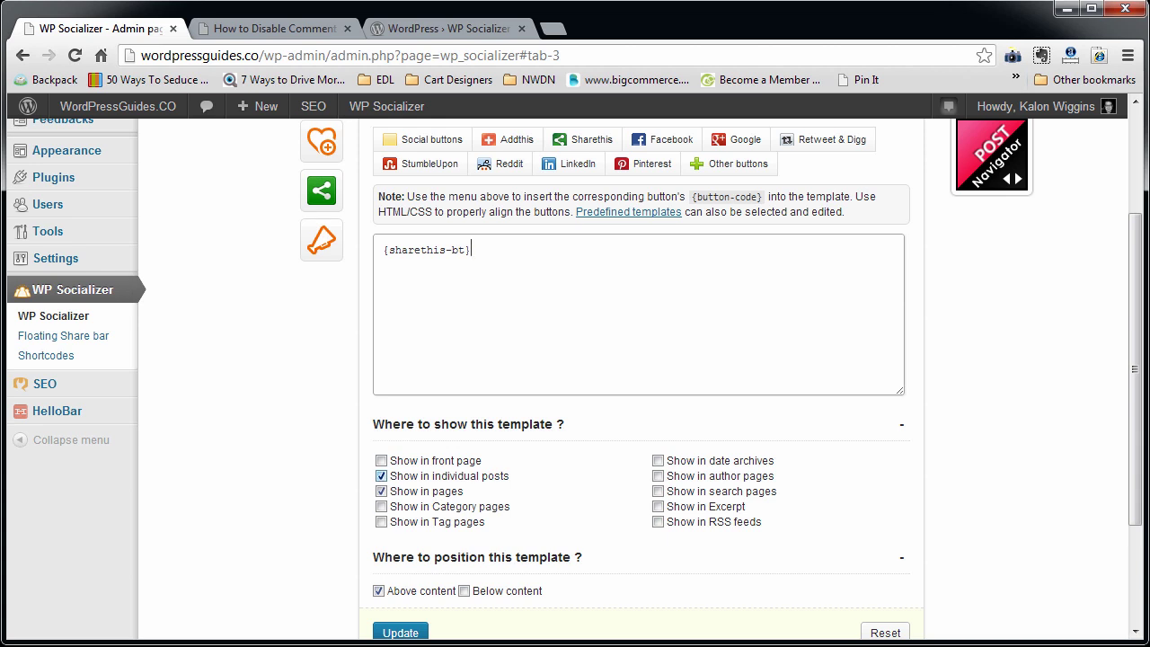
left_click(382, 461)
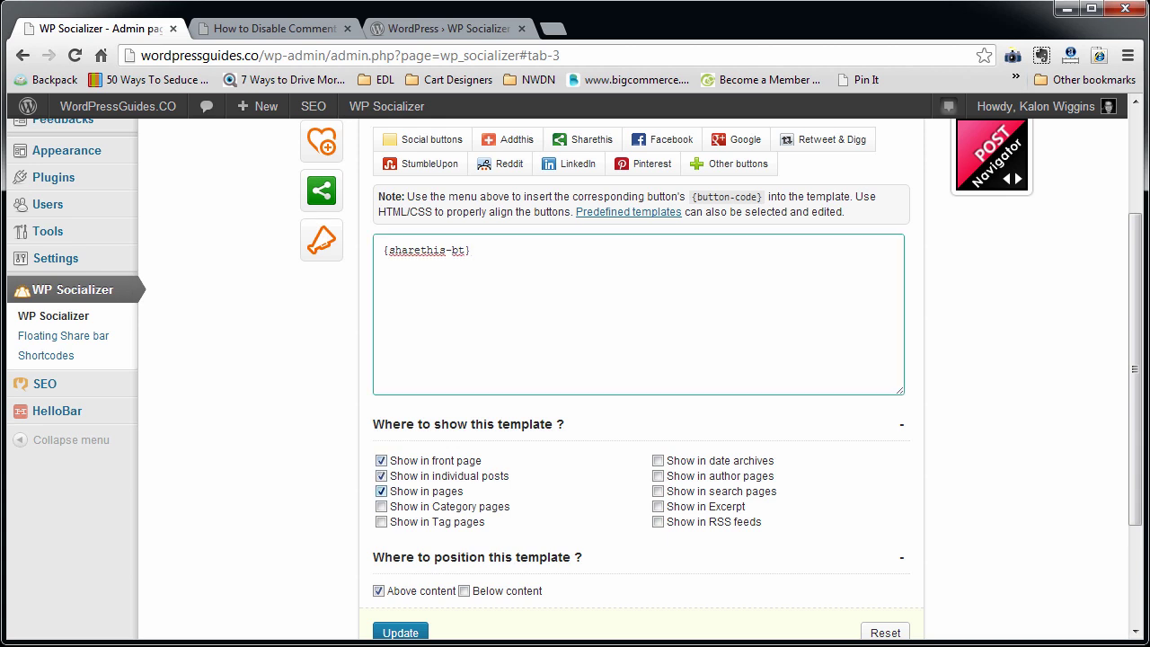
left_click(381, 491)
left_click(381, 506)
left_click(381, 521)
left_click(657, 460)
left_click(658, 475)
scroll(638, 360, "down", 1)
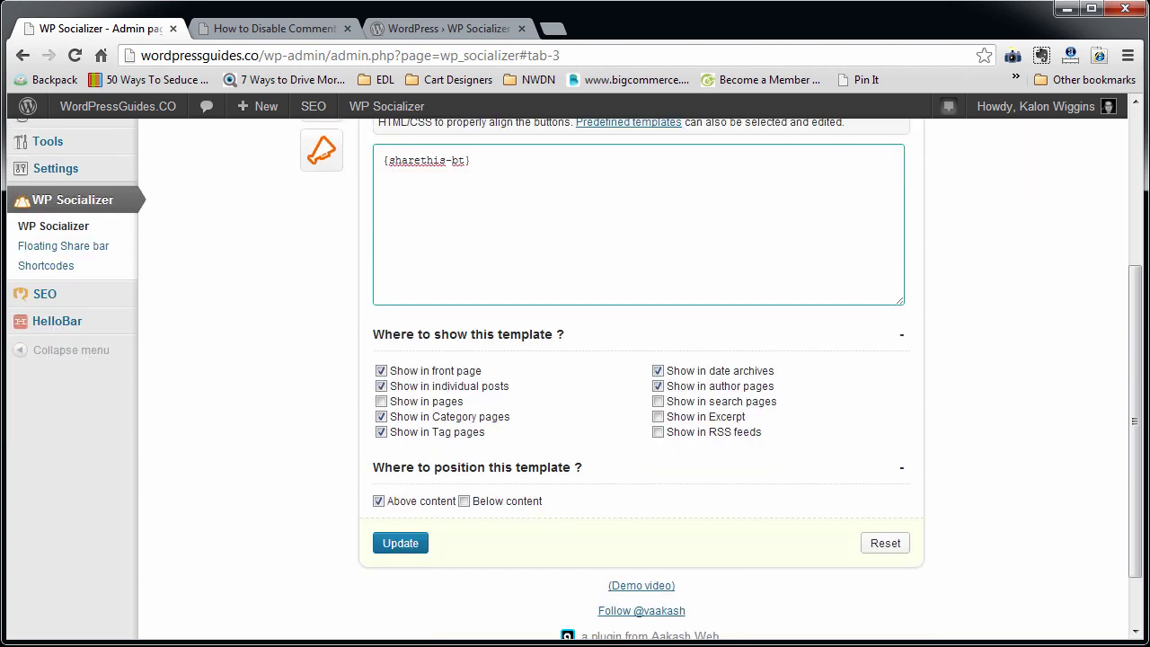
Step: Review the placement options and code of Template 1, and save the template settings
scroll(638, 359, "down", 1)
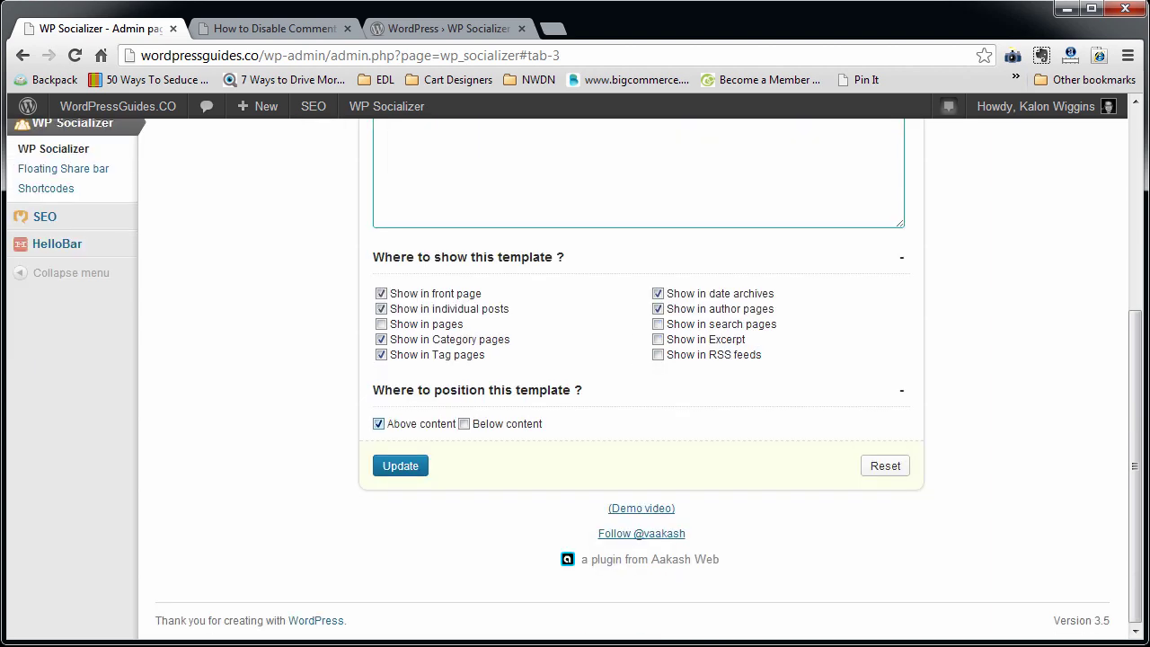
scroll(637, 359, "up", 3)
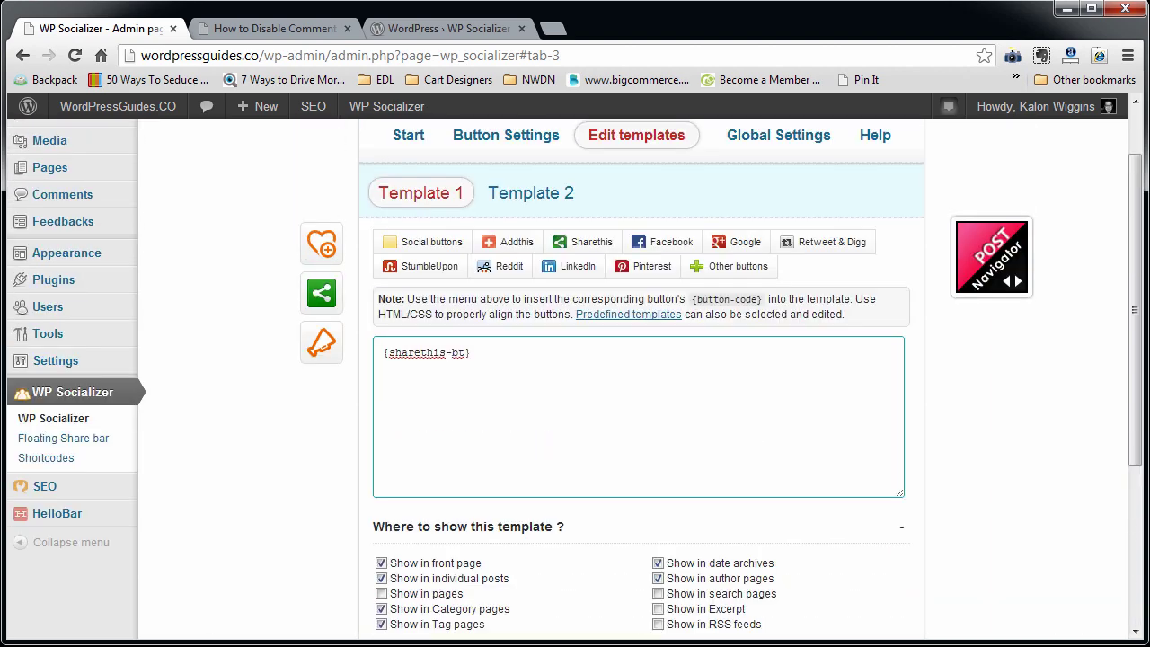
scroll(638, 360, "down", 3)
left_click(401, 465)
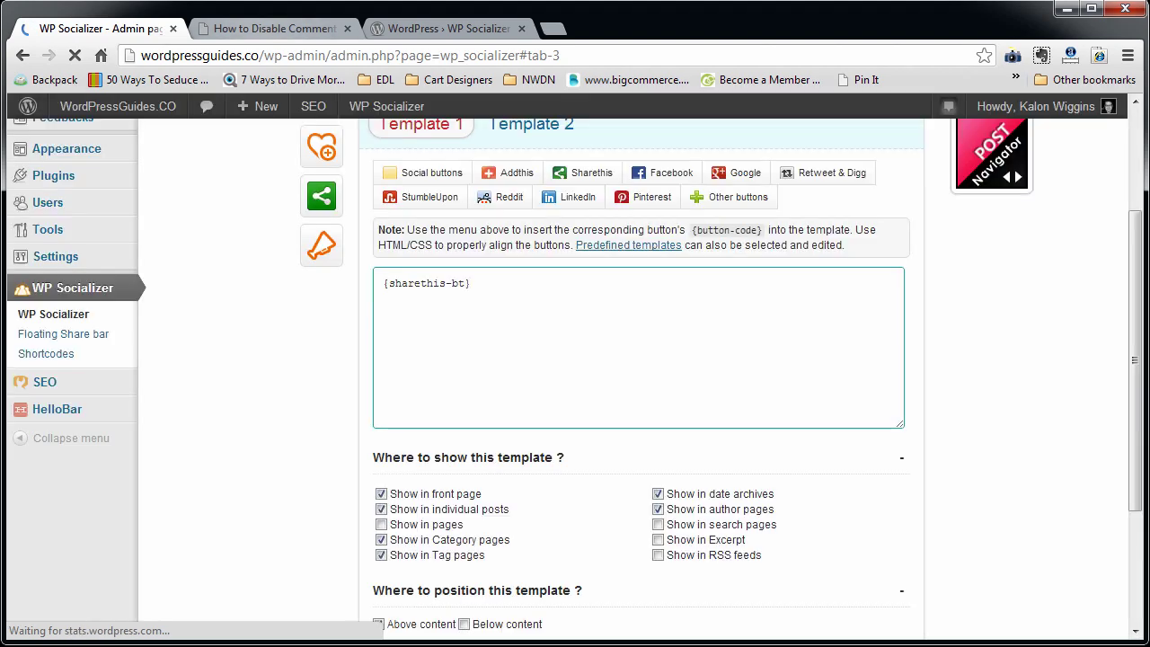
Step: Reload the How to Disable Comments post and examine the sharing buttons above and below its content
left_click(273, 29)
left_click(75, 55)
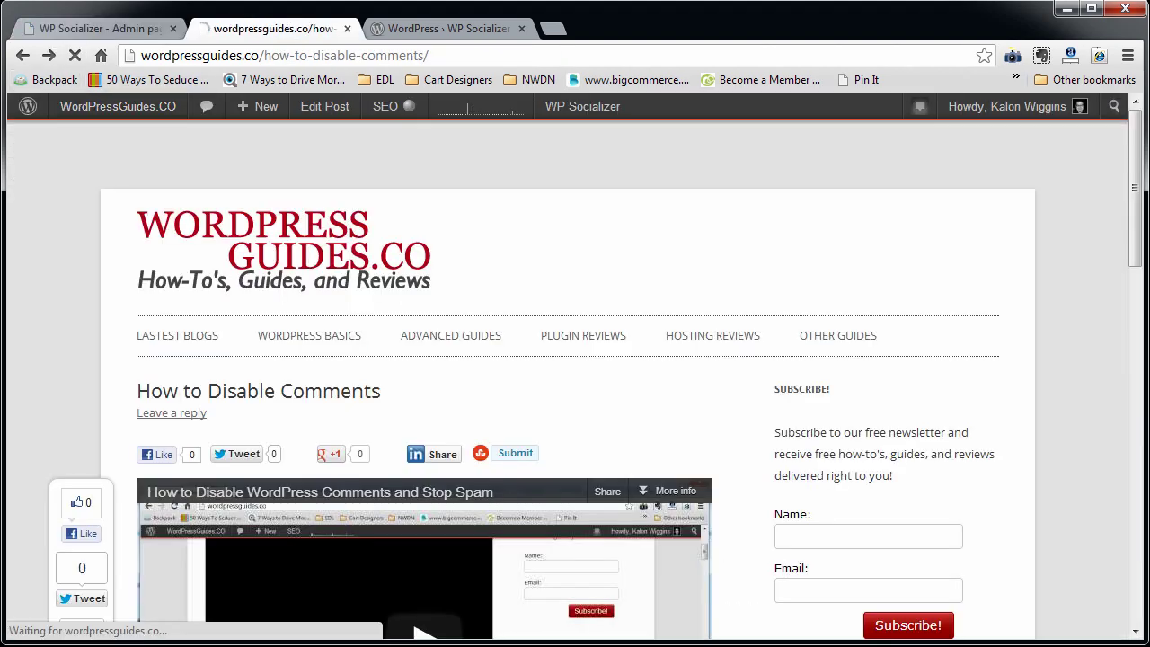
scroll(575, 377, "down", 1)
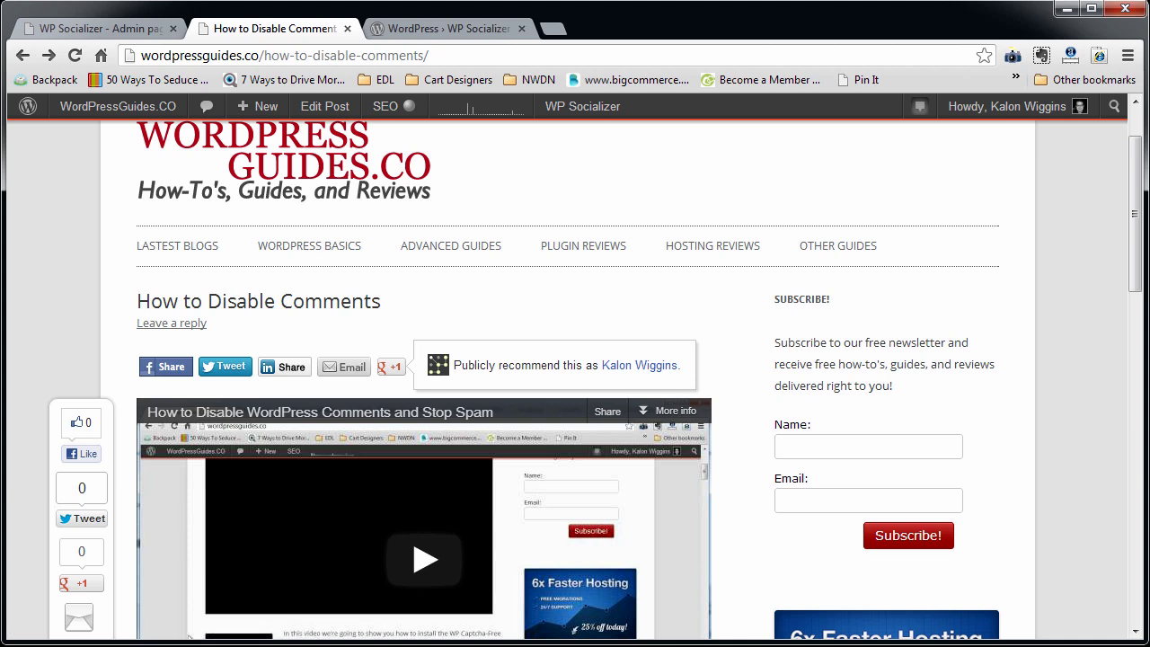
scroll(431, 377, "down", 2)
scroll(432, 377, "down", 4)
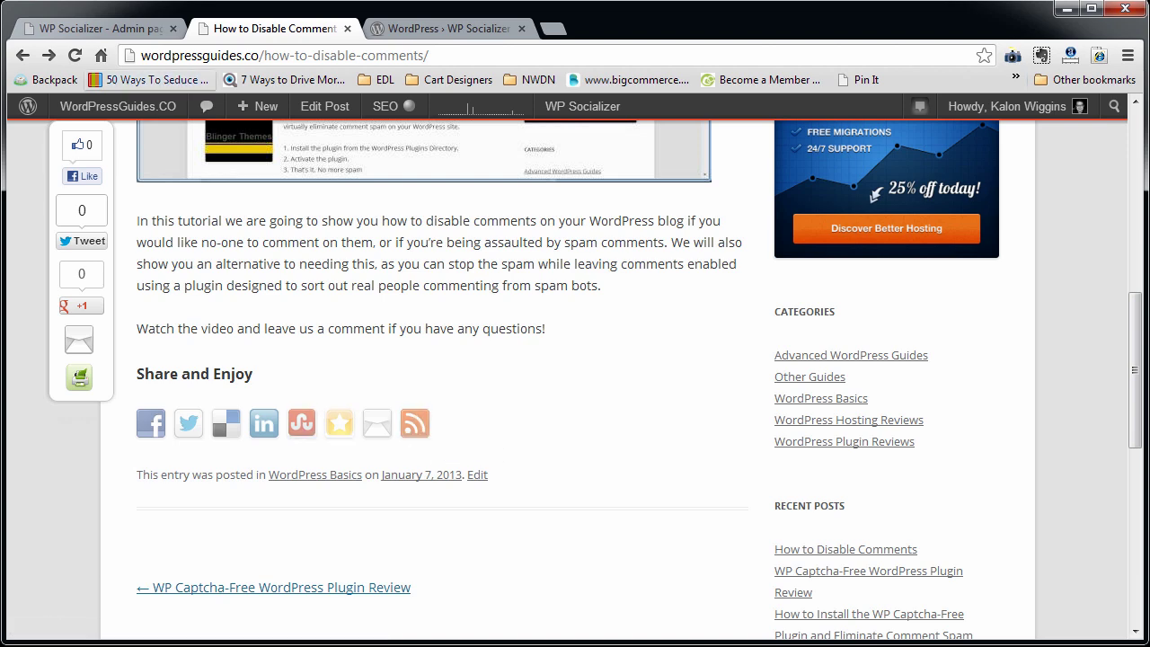
Step: Return to the plugin settings, open Template 2 and restrict it to show only in individual posts
left_click(103, 28)
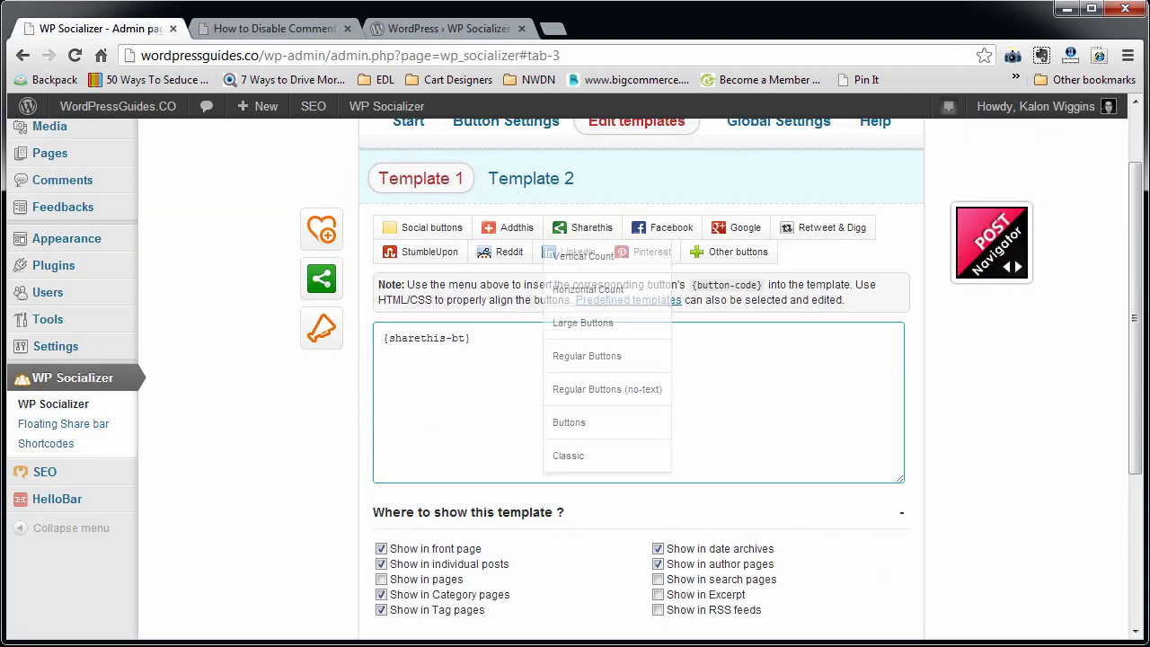
left_click(530, 178)
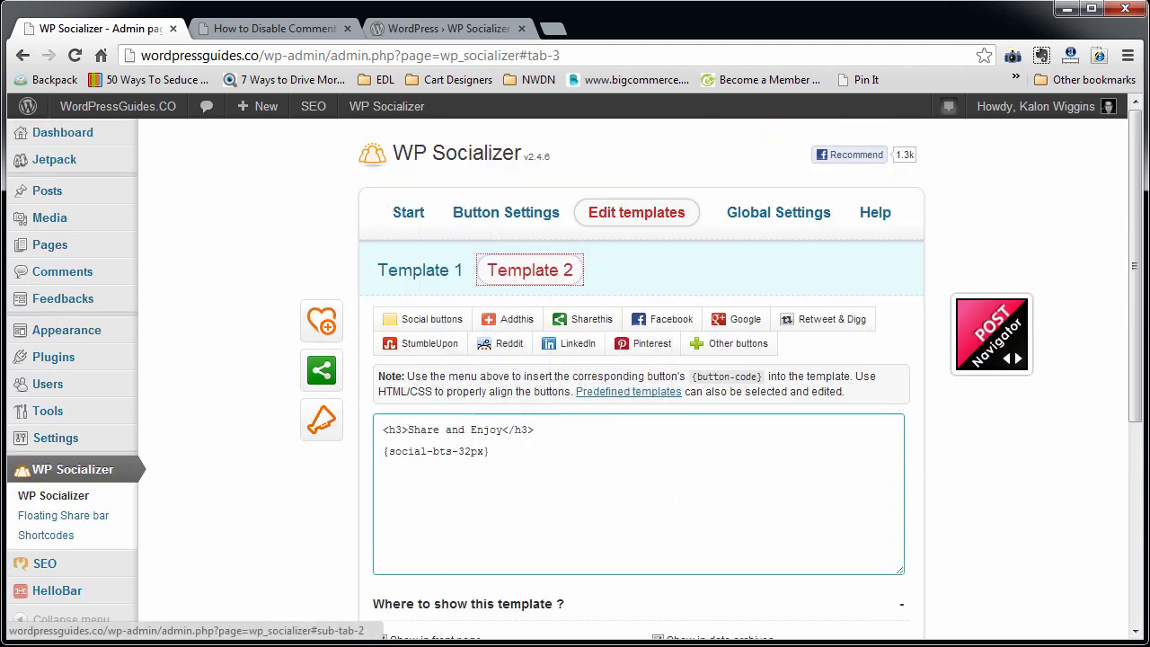
scroll(591, 359, "down", 3)
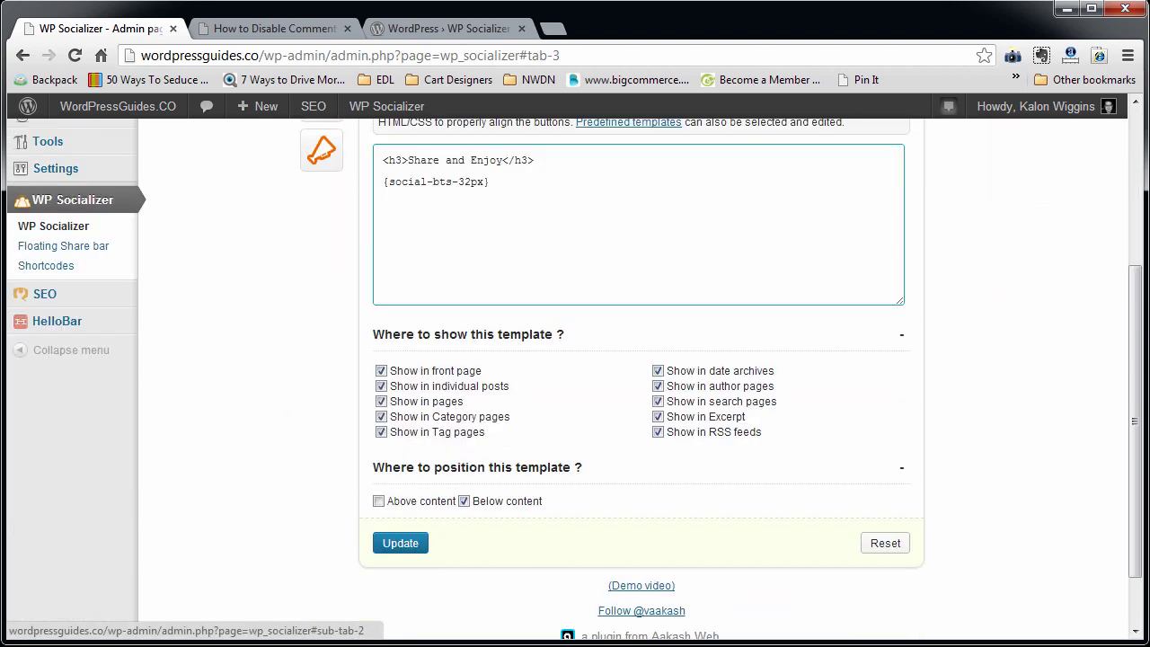
scroll(463, 500, "up", 1)
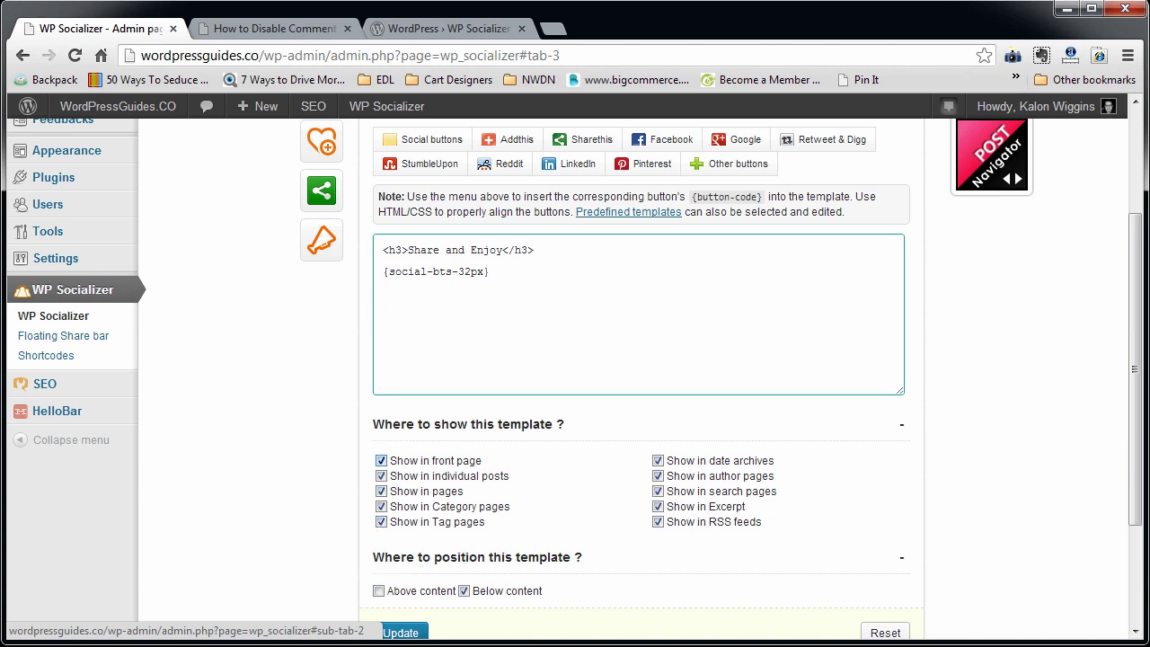
left_click(381, 460)
left_click(381, 490)
left_click(381, 506)
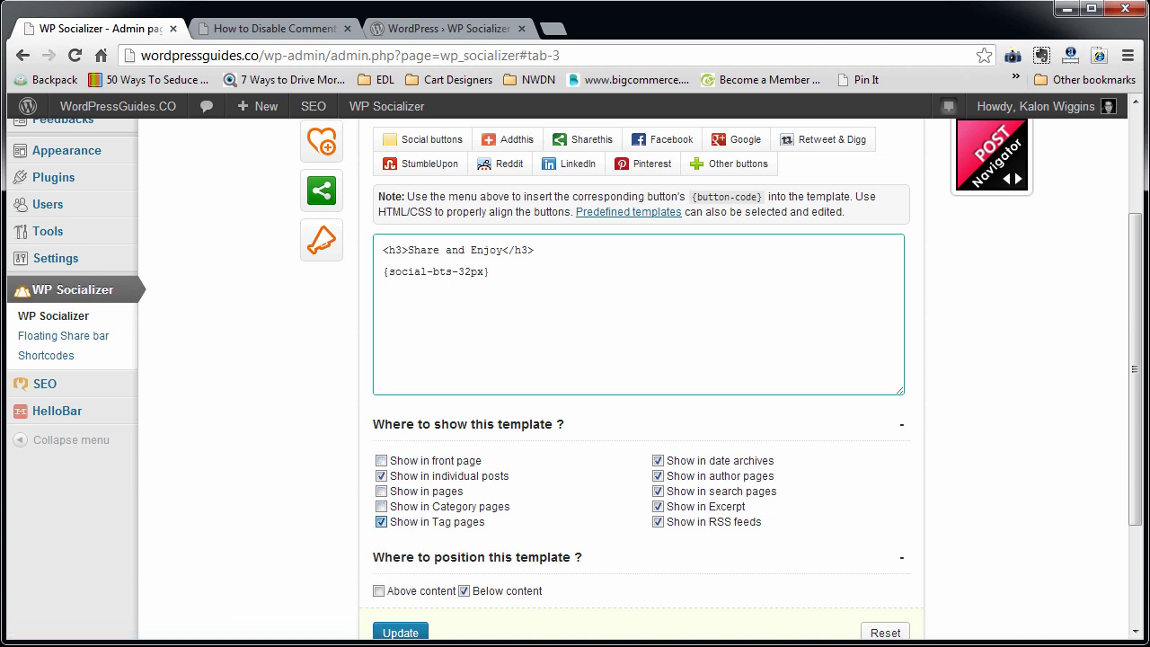
left_click(381, 521)
left_click(658, 459)
left_click(658, 475)
left_click(657, 505)
left_click(657, 521)
left_click(657, 491)
scroll(381, 475, "up", 1)
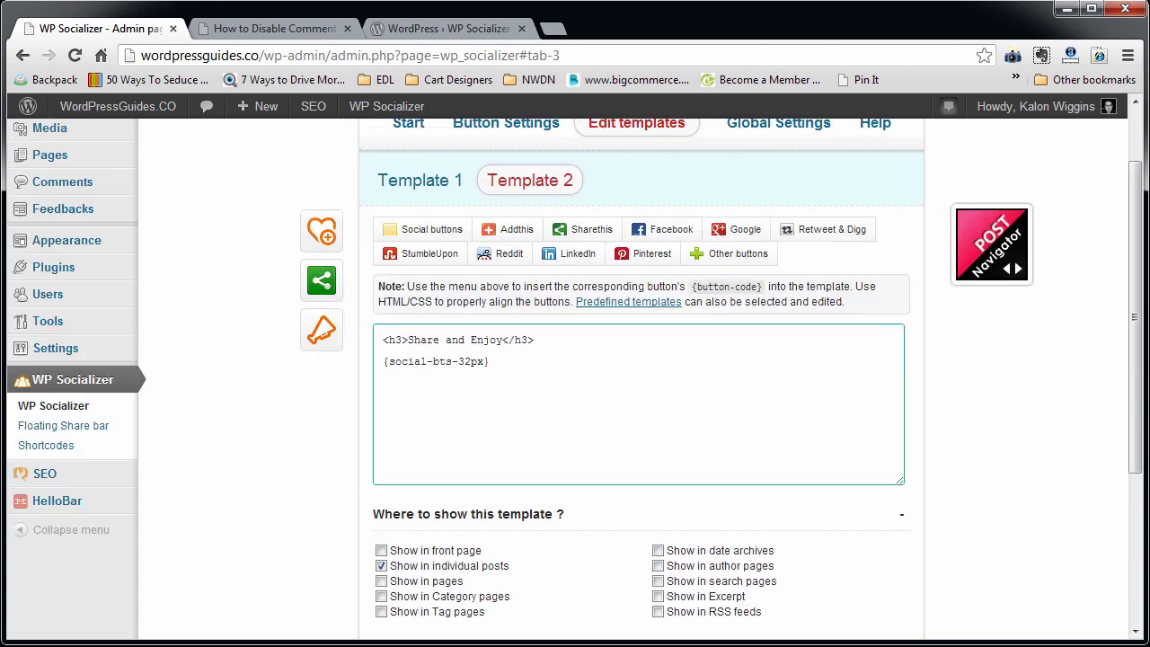
Step: Replace {social-bts-32px} in Template 2 with the Sharethis Vertical Count code, {sharethis-vcount}, and save the template
scroll(575, 378, "down", 1)
scroll(575, 378, "up", 1)
left_click_drag(491, 361, 382, 361)
key("Delete")
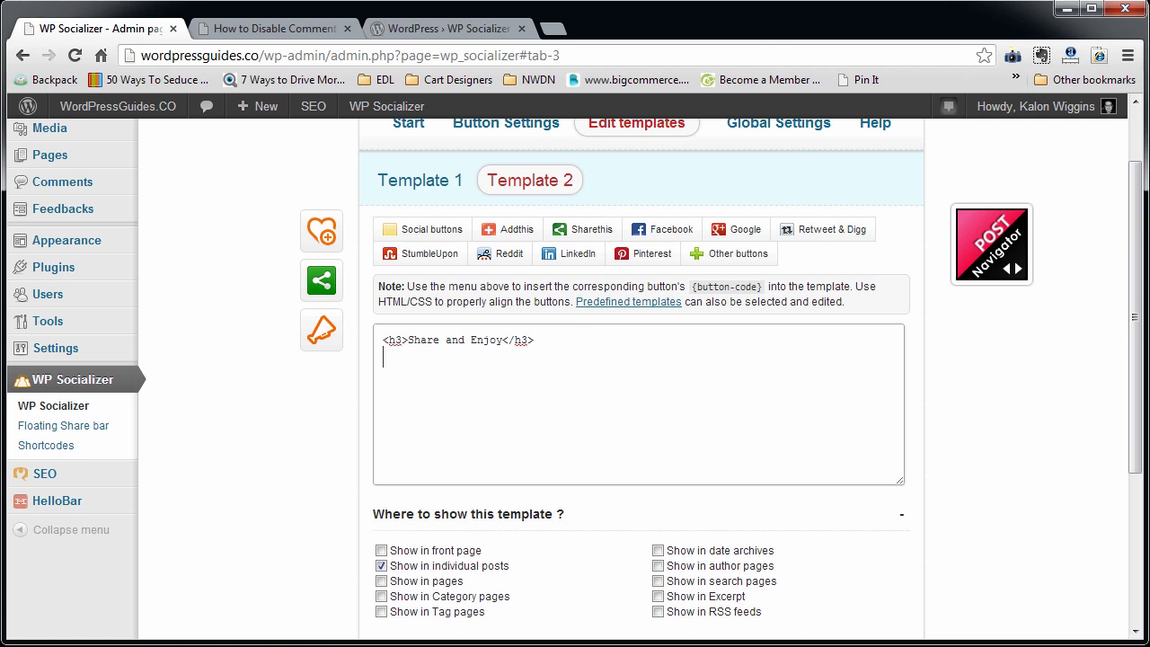
mouse_move(582, 230)
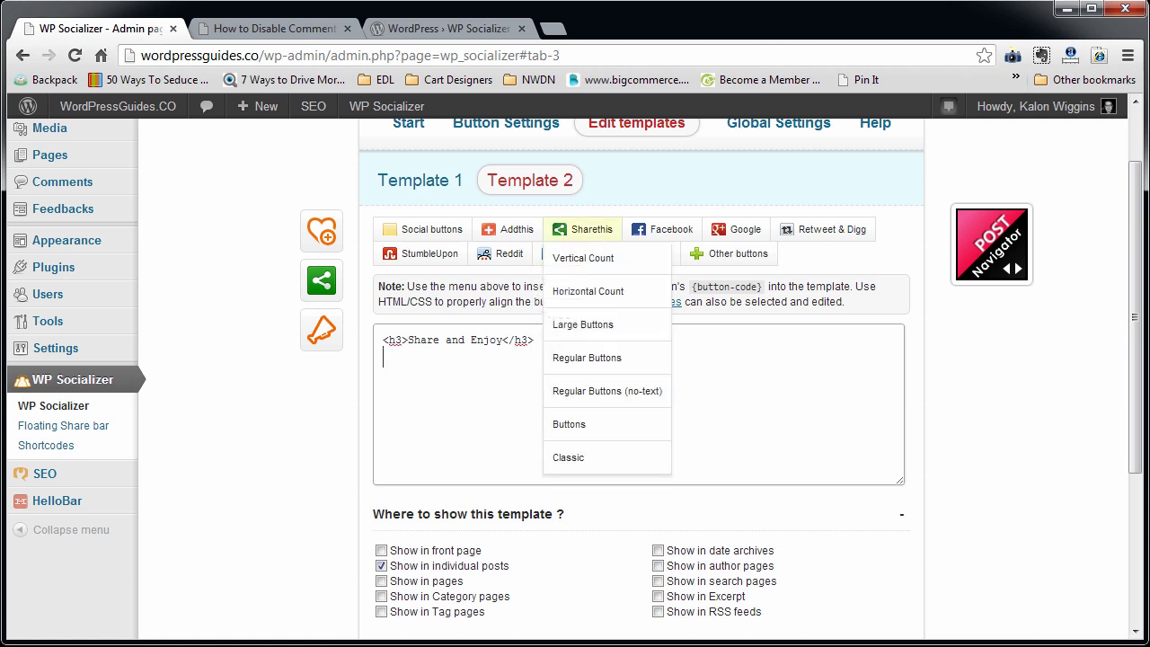
mouse_move(584, 258)
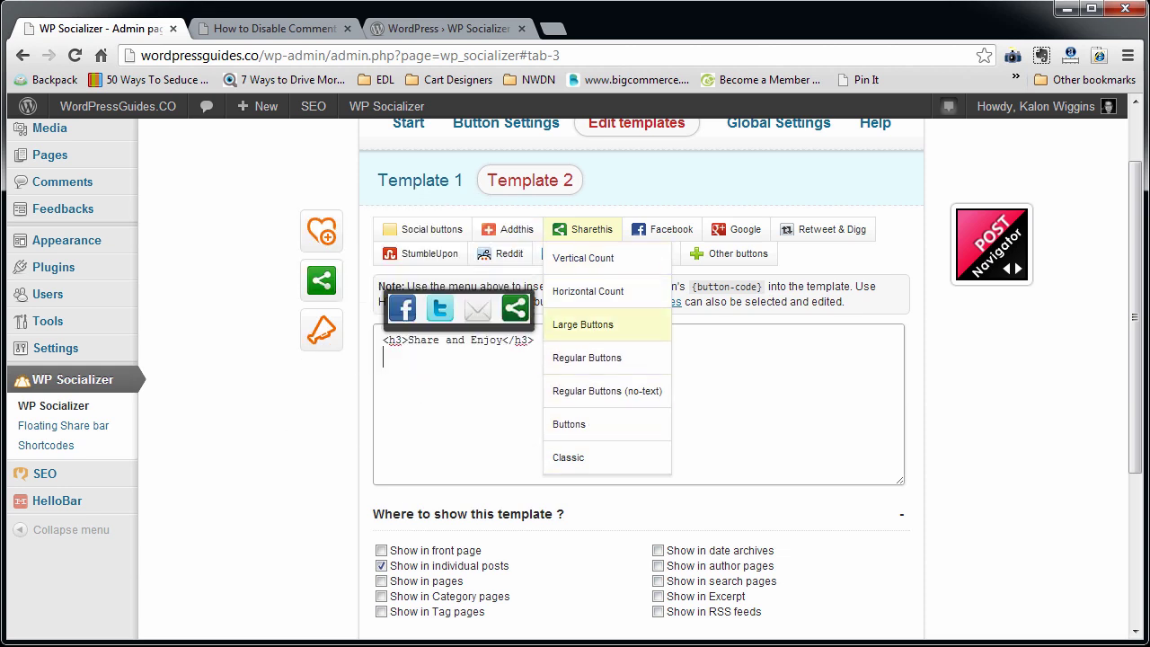
mouse_move(431, 230)
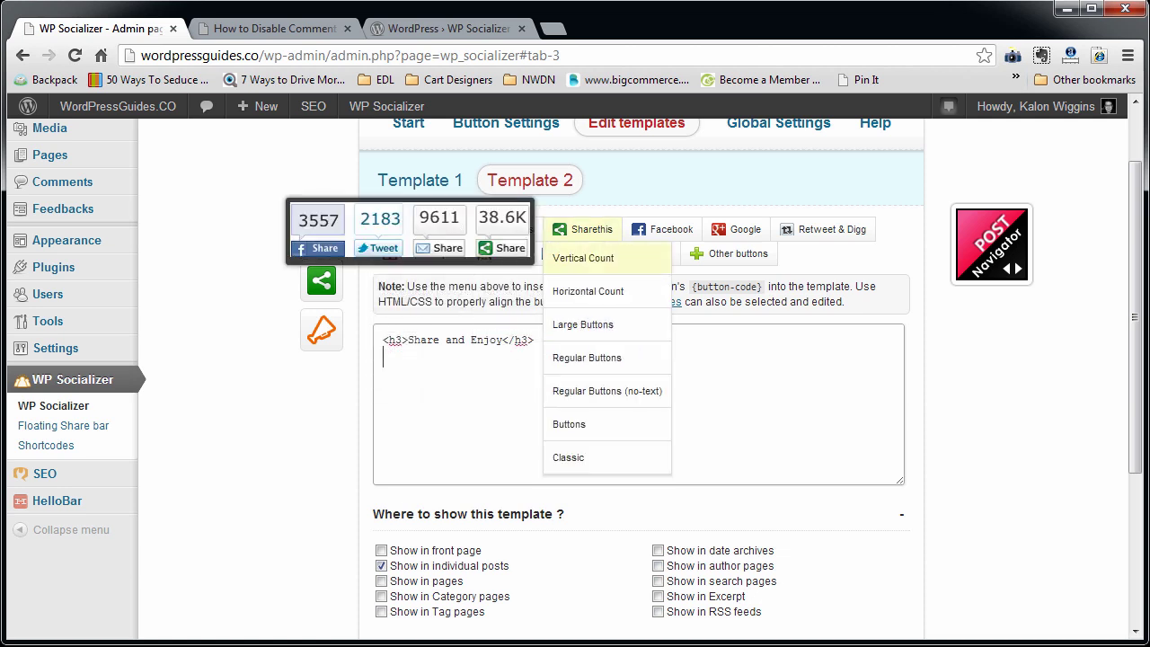
left_click(583, 258)
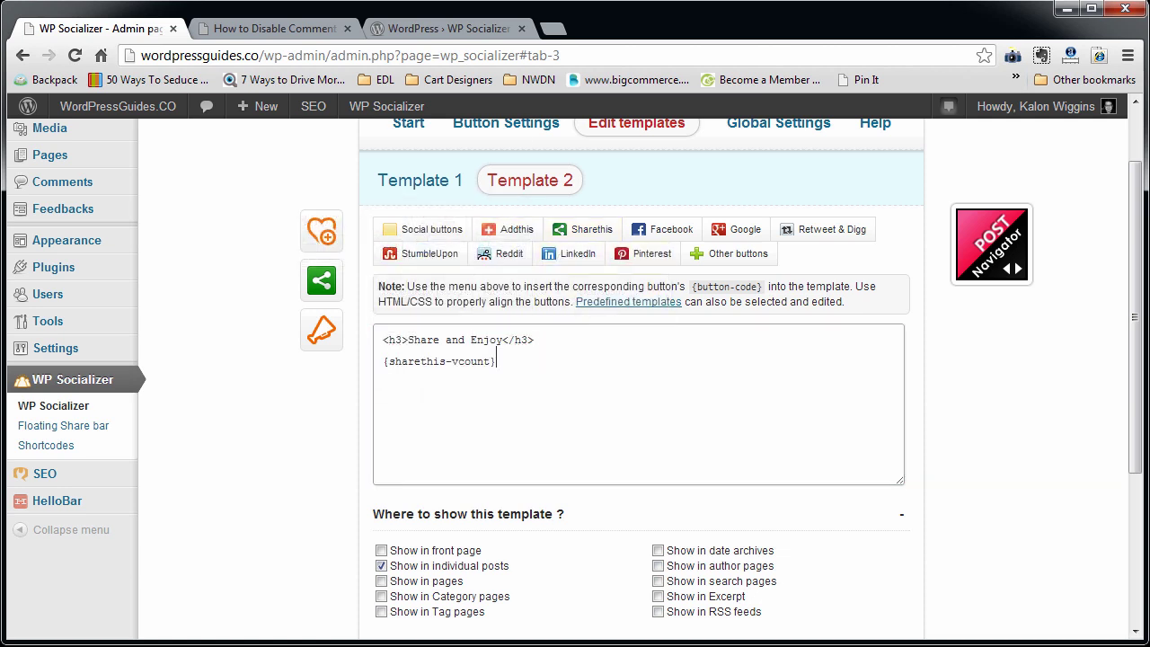
scroll(575, 378, "down", 1)
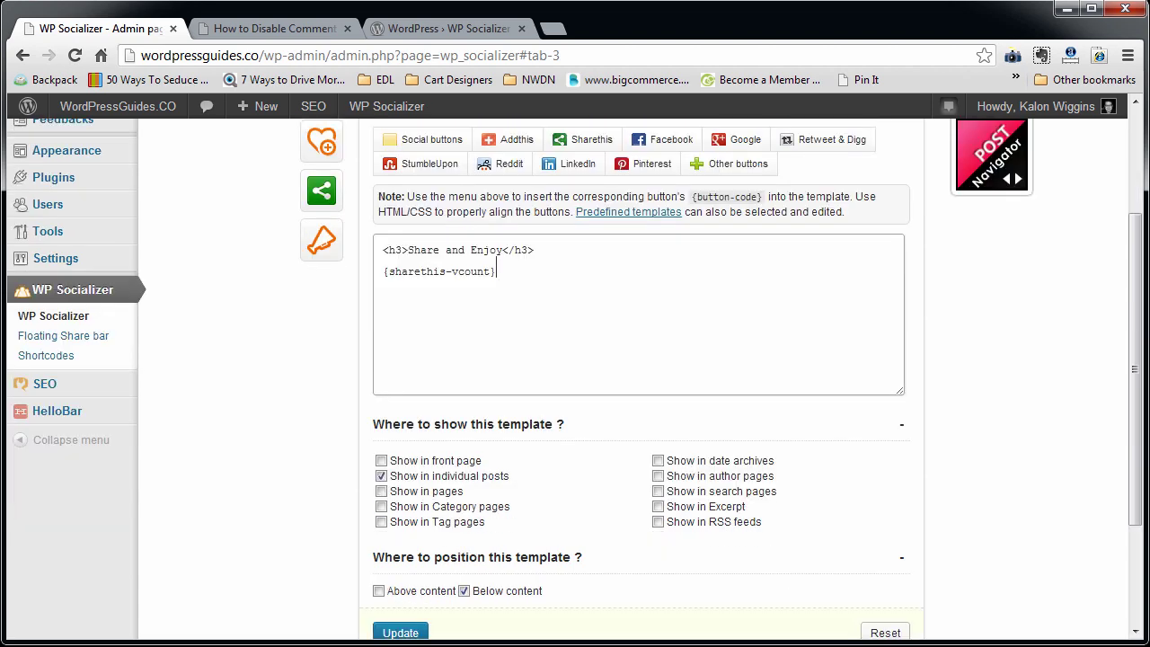
mouse_move(578, 164)
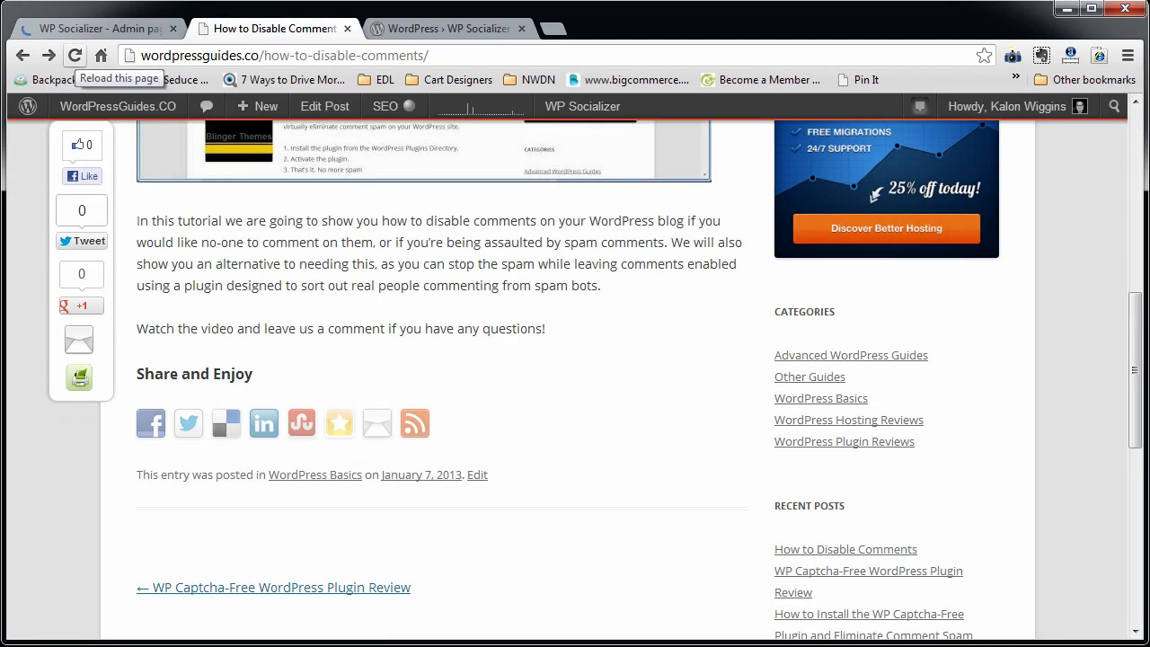
Step: Reload the How to Disable Comments post and examine the Share and Enjoy heading and the buttons below the content
left_click(75, 55)
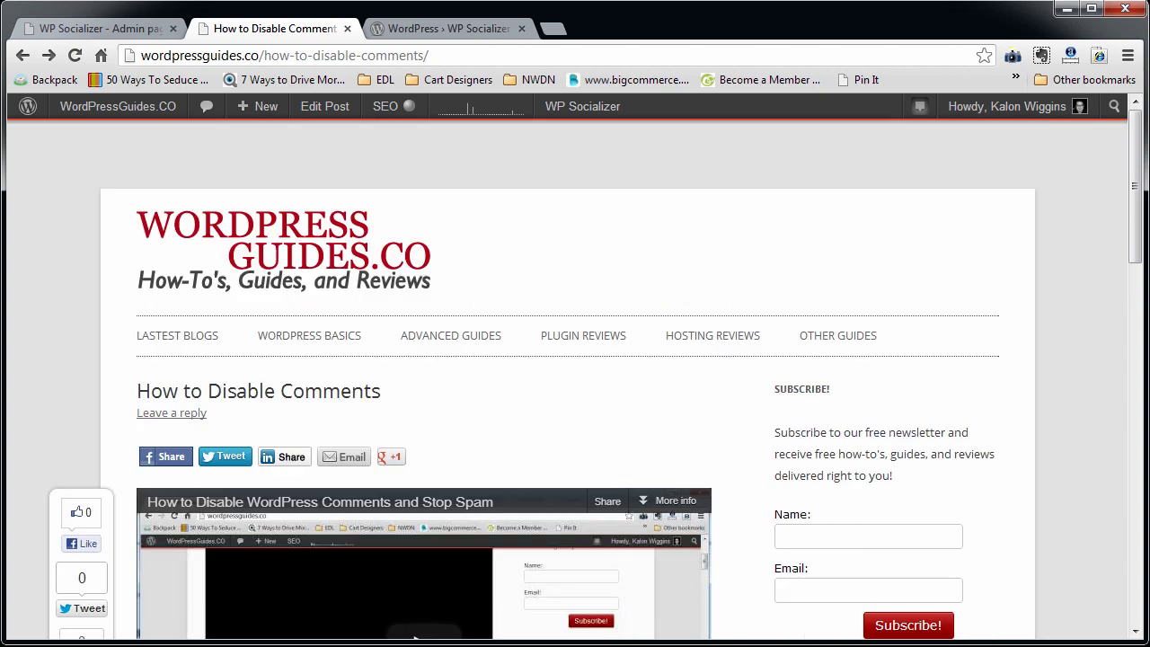
scroll(574, 377, "down", 10)
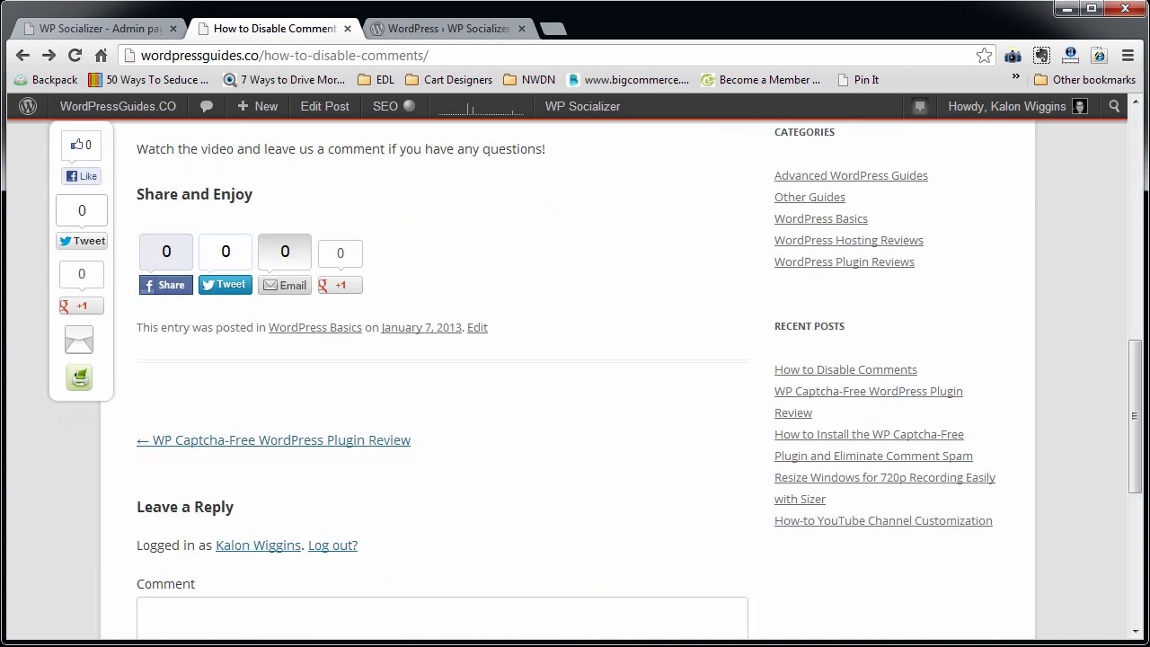
left_click_drag(254, 195, 137, 195)
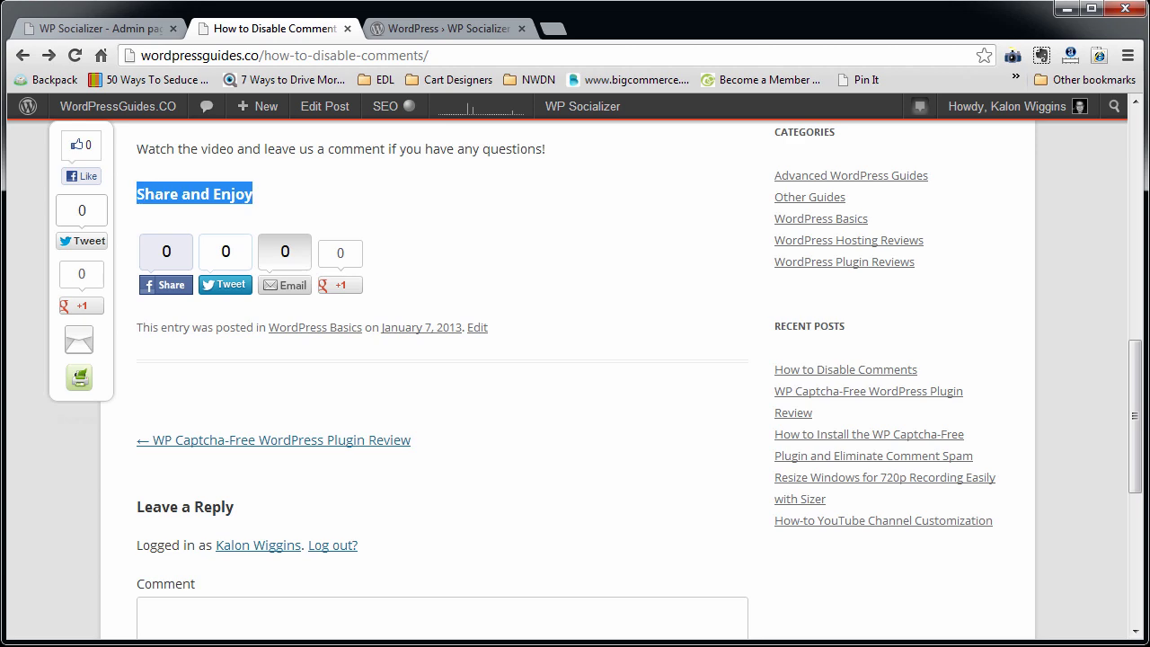
scroll(189, 279, "up", 10)
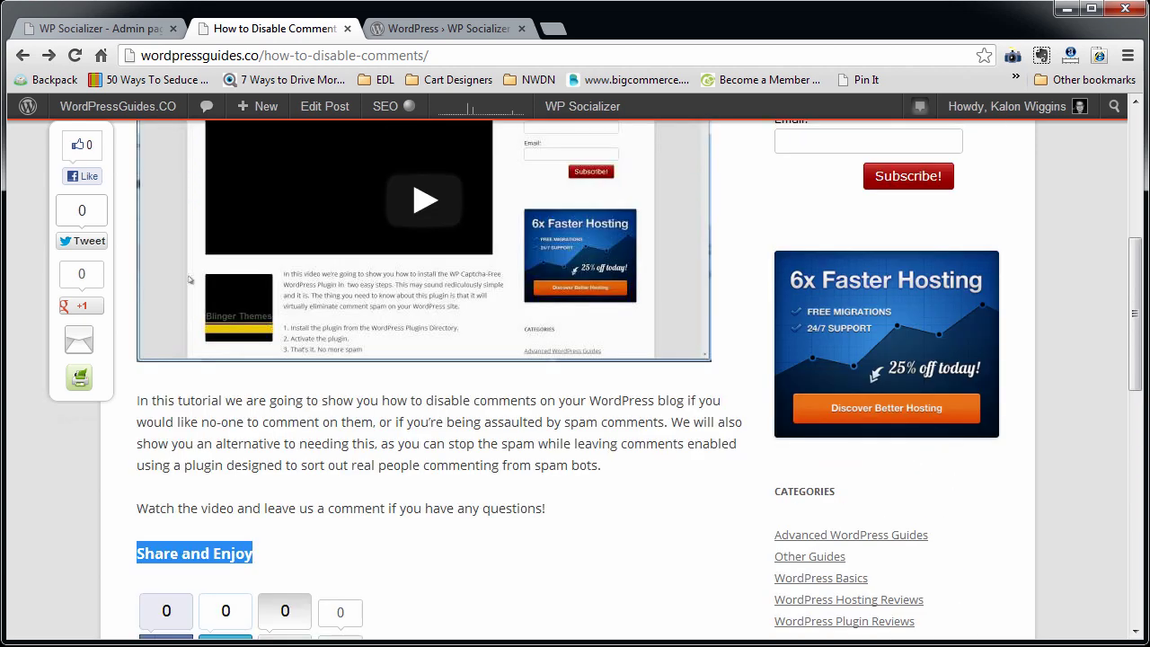
scroll(189, 280, "down", 6)
Step: Open the Floating Share bar settings, temporarily disable the floating bar and save, checking the change on the reloaded post
key("ctrl+Page_Up")
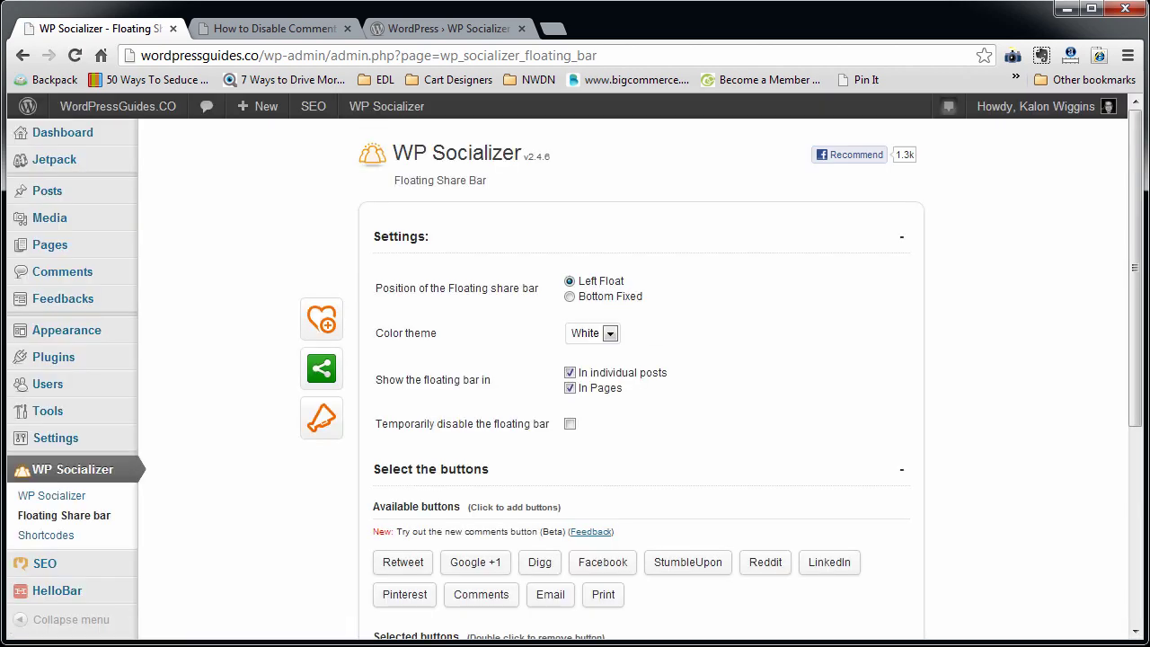
left_click(569, 424)
scroll(628, 377, "down", 2)
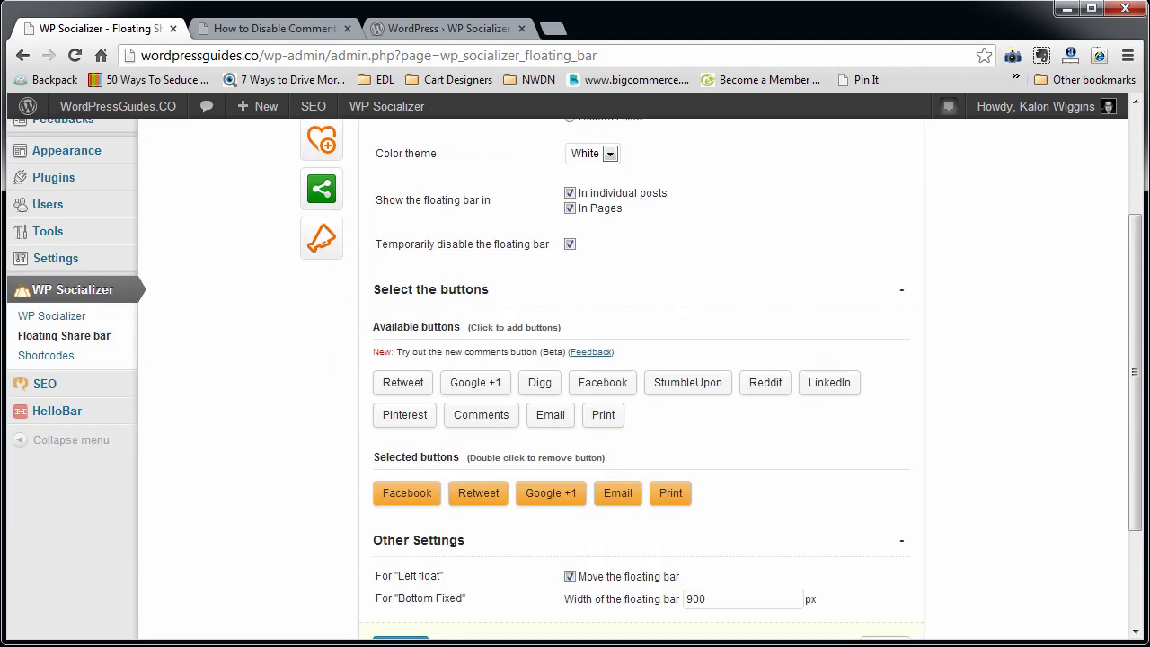
left_click_drag(435, 244, 376, 243)
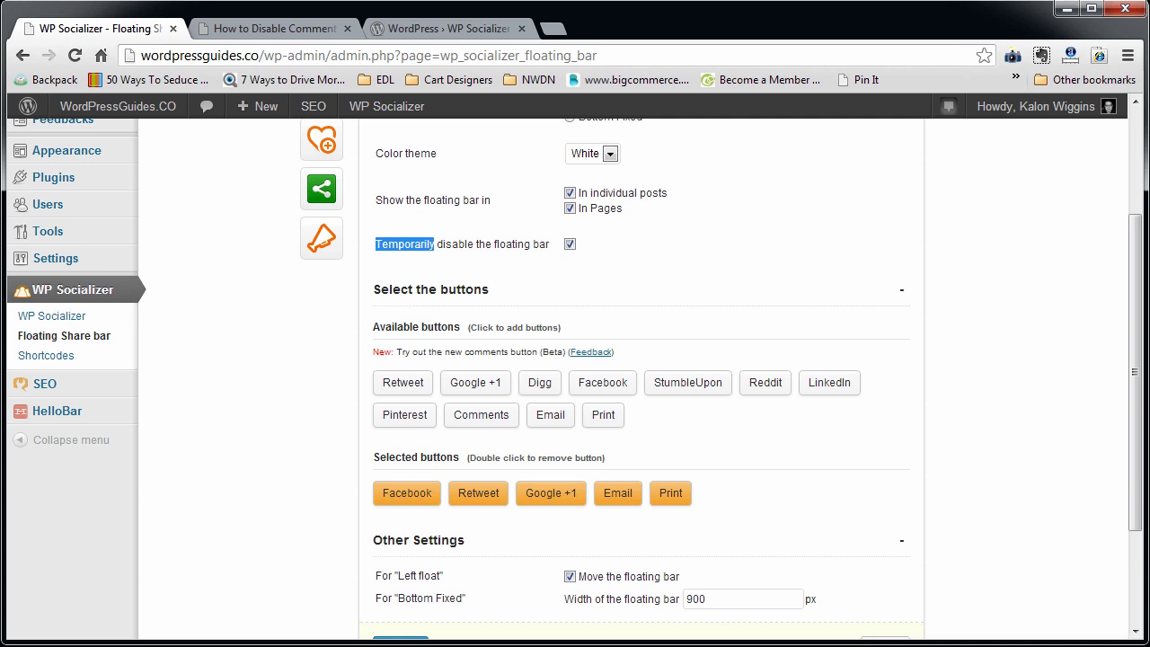
scroll(629, 359, "down", 1)
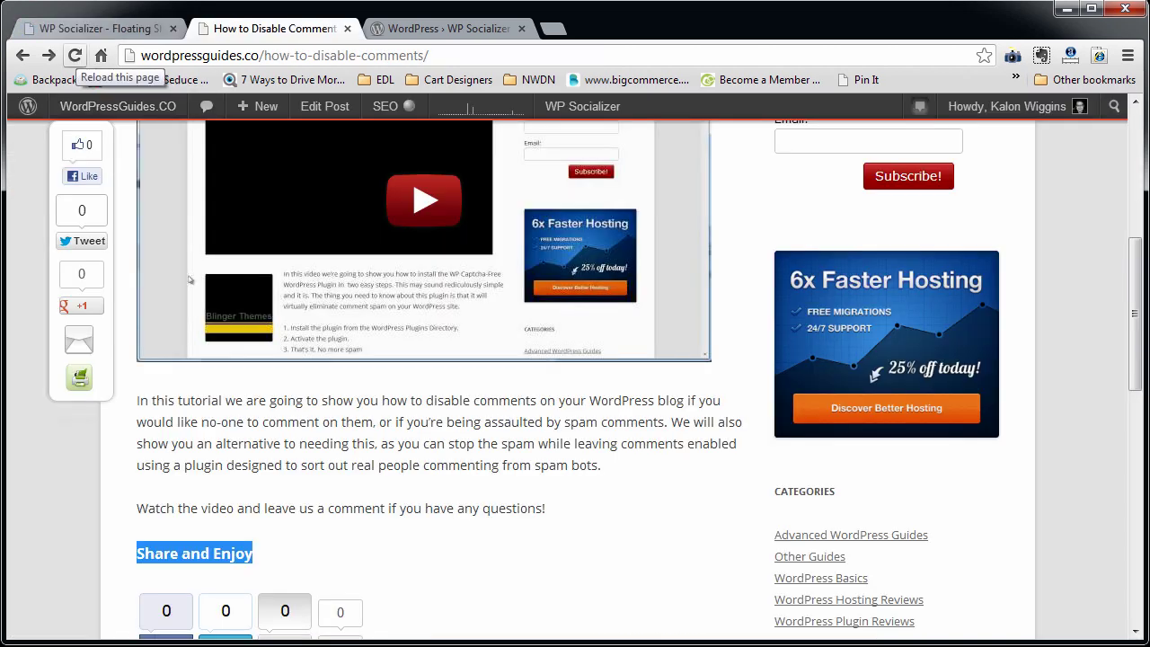
left_click(75, 55)
key("ctrl+shift+Tab")
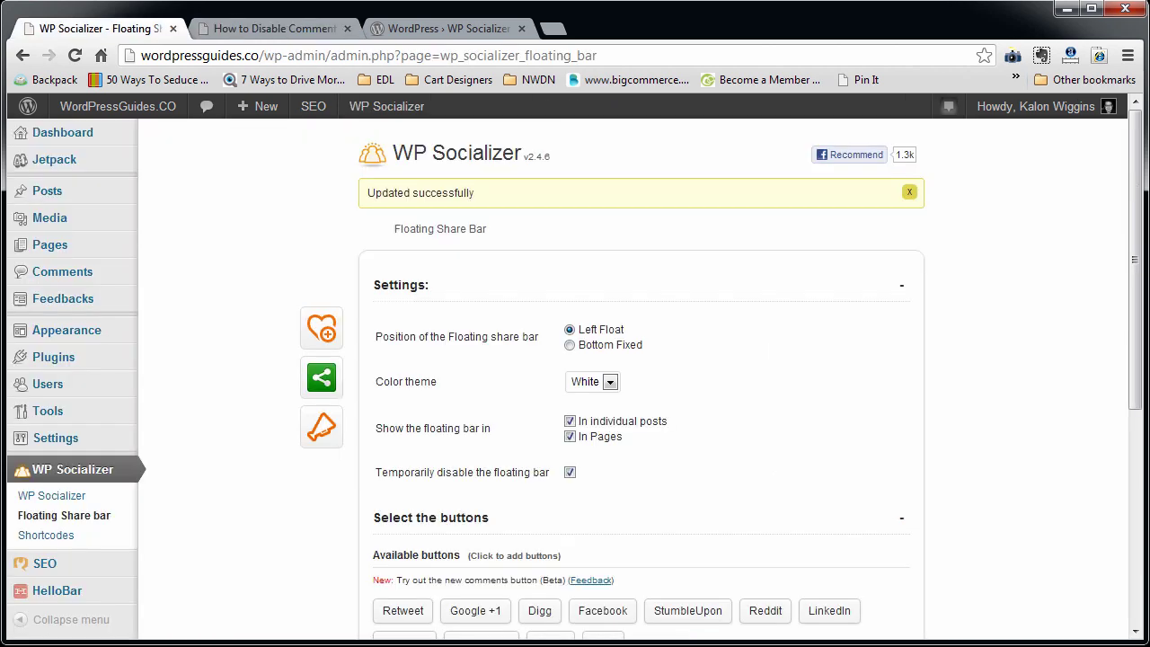
Step: Re-enable the floating share bar and keep its White color theme
left_click(569, 473)
left_click(610, 381)
left_click(590, 399)
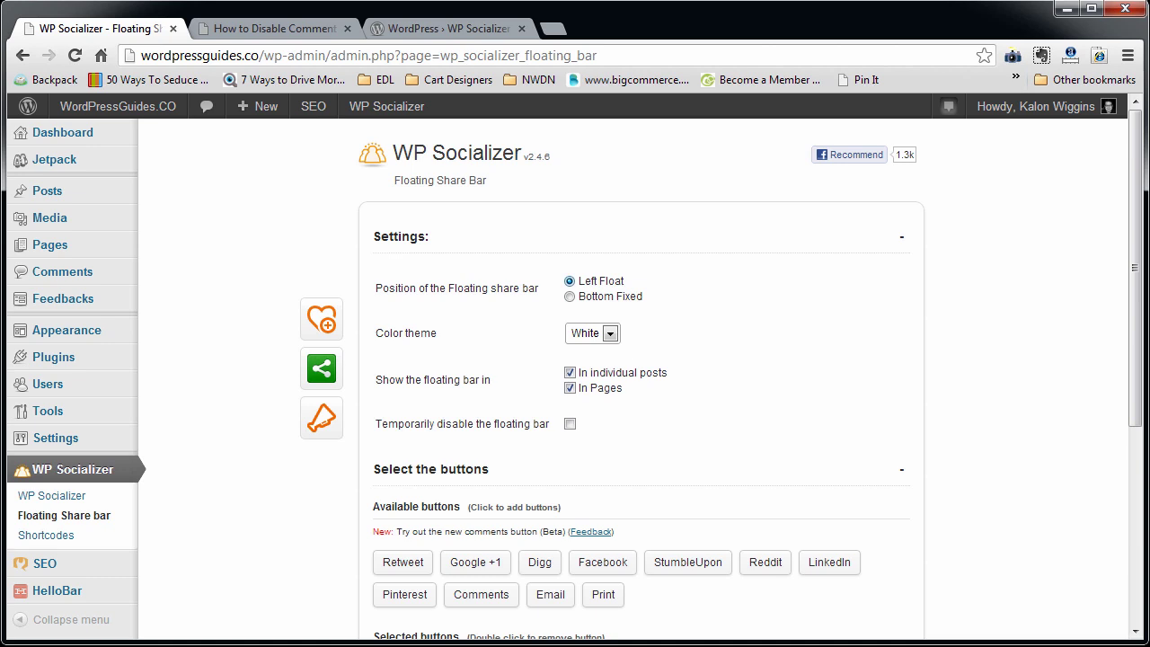
Step: Try the Bottom Fixed position, return to Left Float, and stop showing the floating share bar in pages
left_click(569, 297)
left_click(570, 281)
scroll(569, 284, "down", 1)
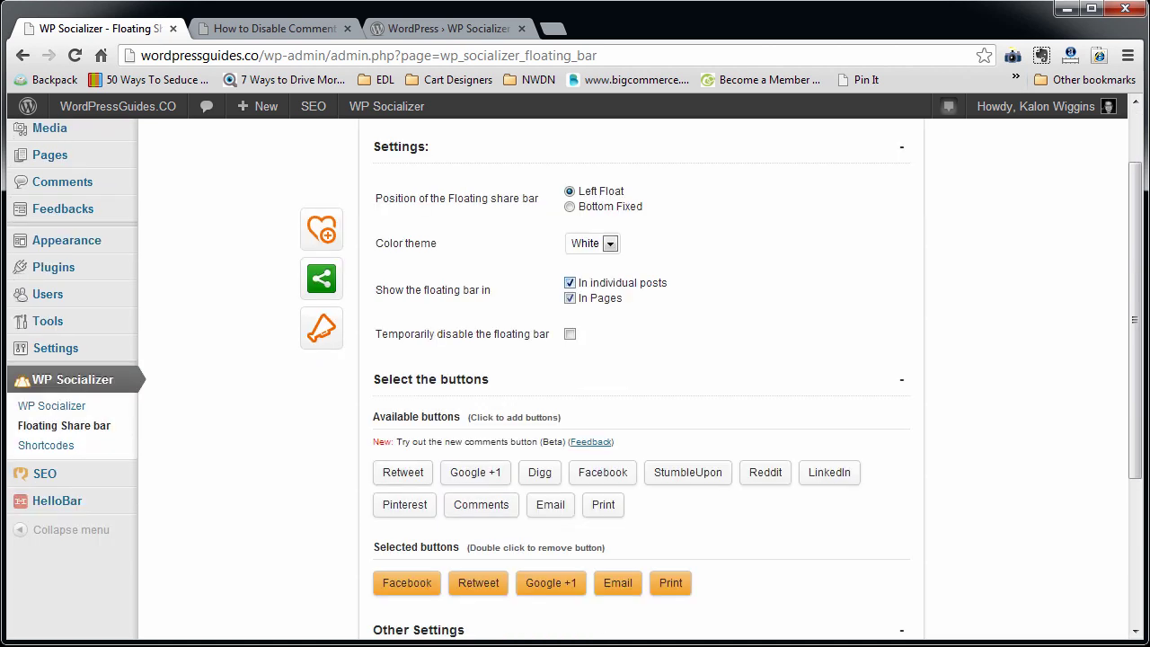
left_click(570, 297)
scroll(569, 298, "down", 1)
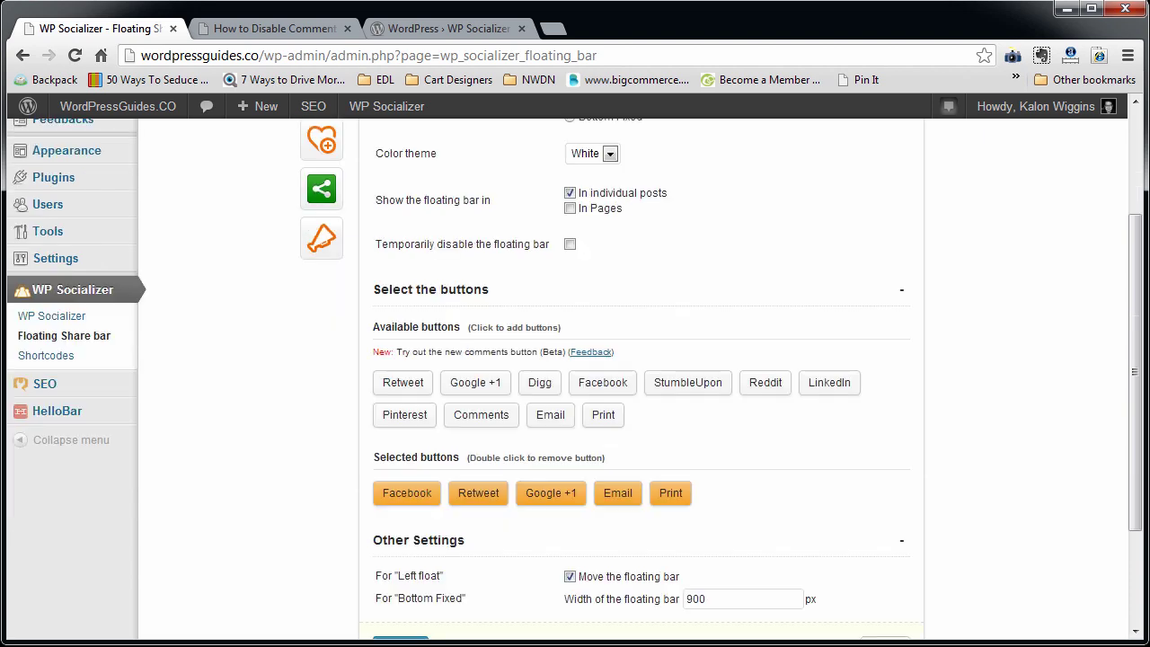
Step: Save the floating share bar settings with a bar width of 900 px, and check the floating bar on the How to Disable Comments post
scroll(628, 359, "down", 2)
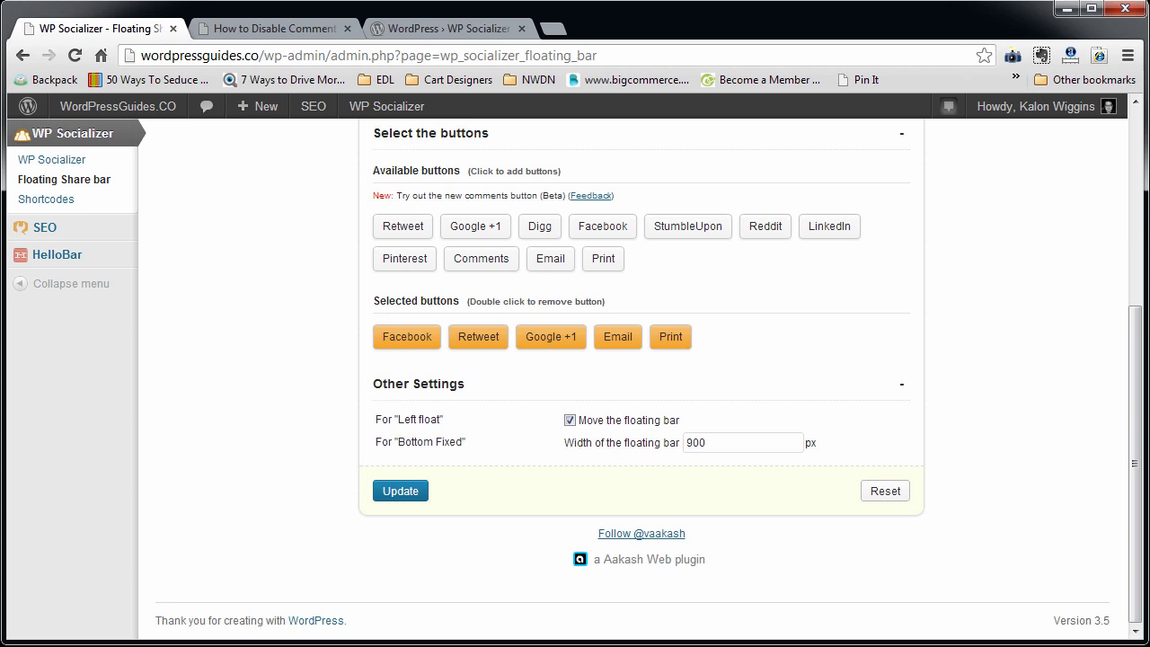
double_click(697, 443)
key("Return")
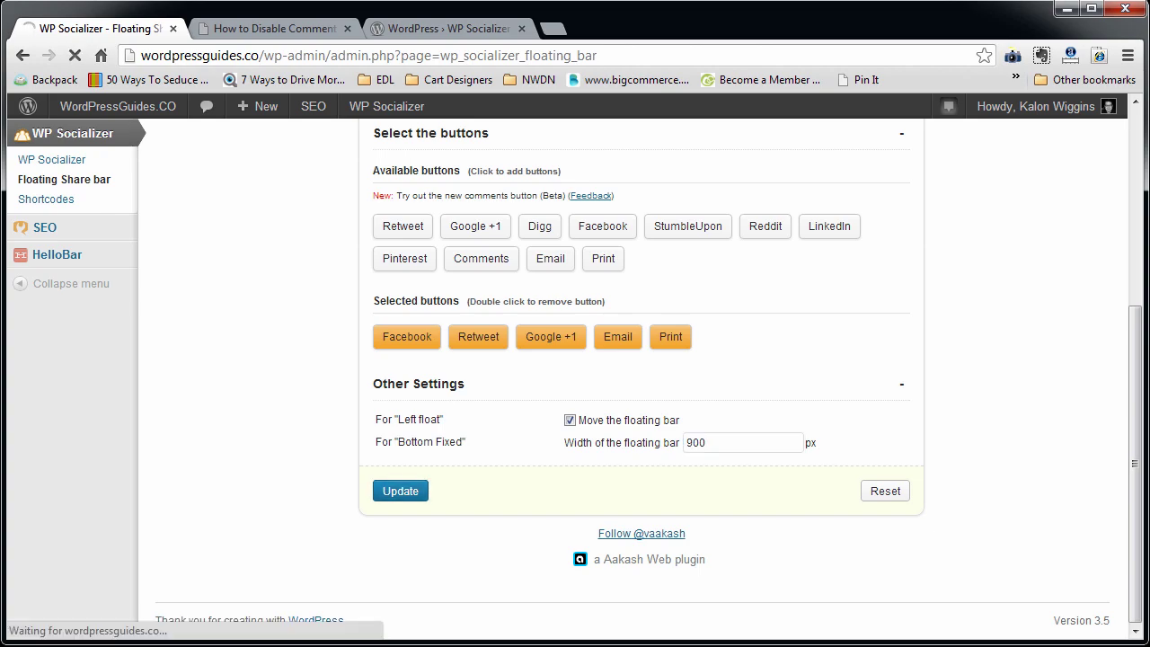
key("ctrl+Tab")
scroll(575, 377, "down", 7)
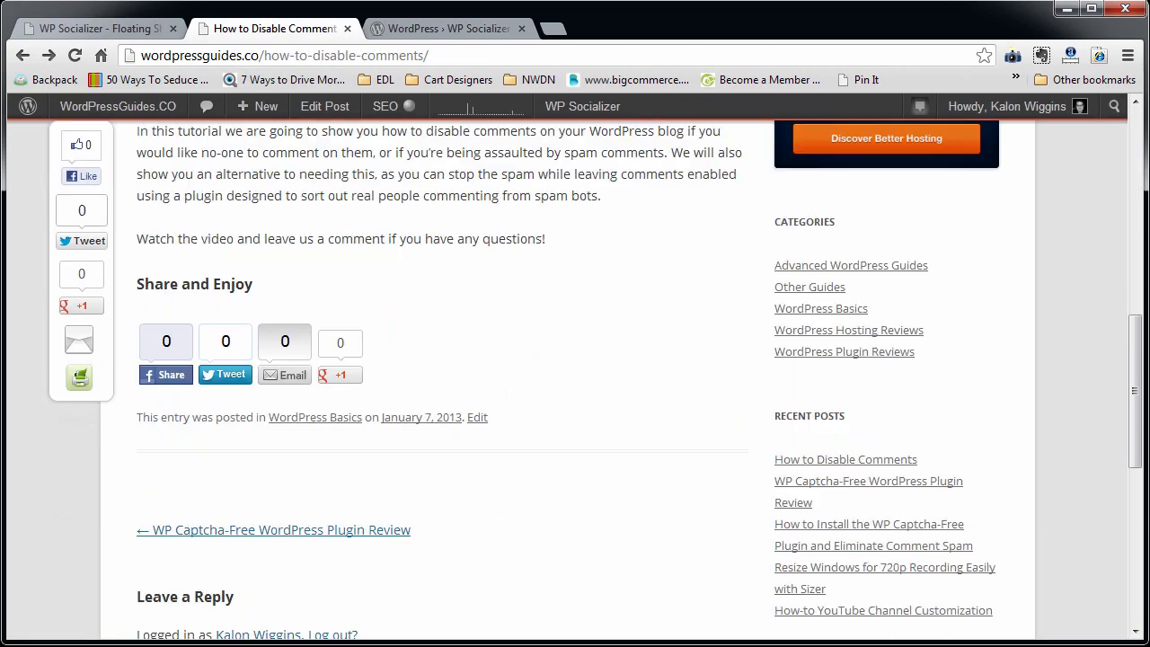
key("ctrl+shift+Tab")
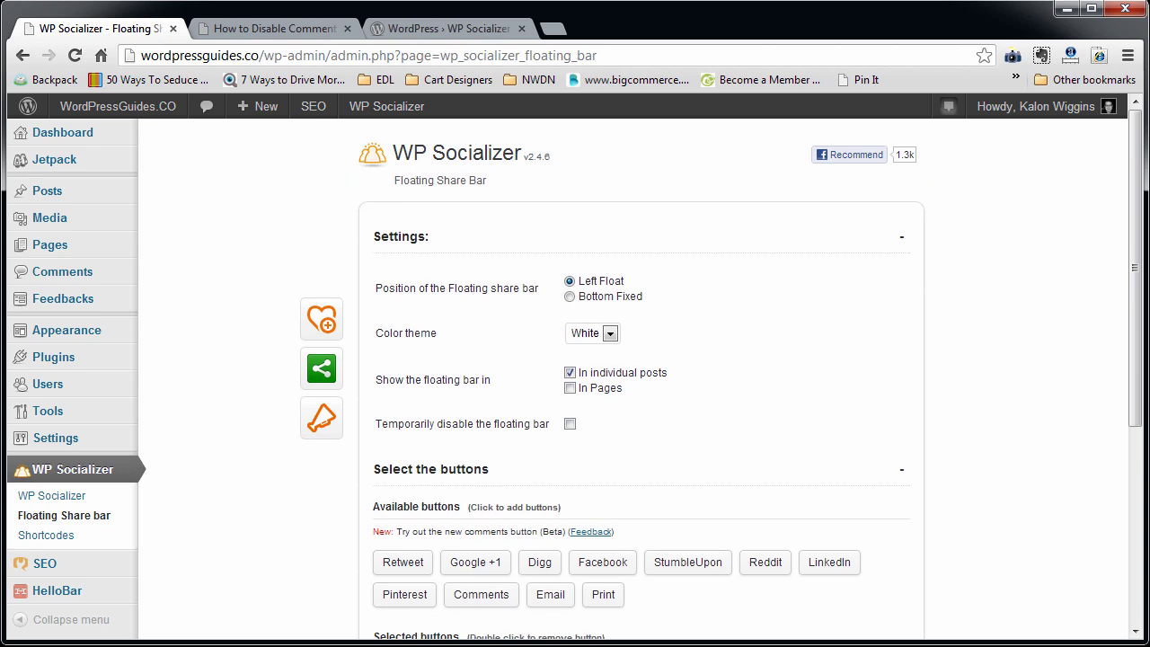
Step: Open WP Socializer's Shortcodes page and select the Social buttons shortcode [wpsr_socialbts] in the list
left_click(46, 534)
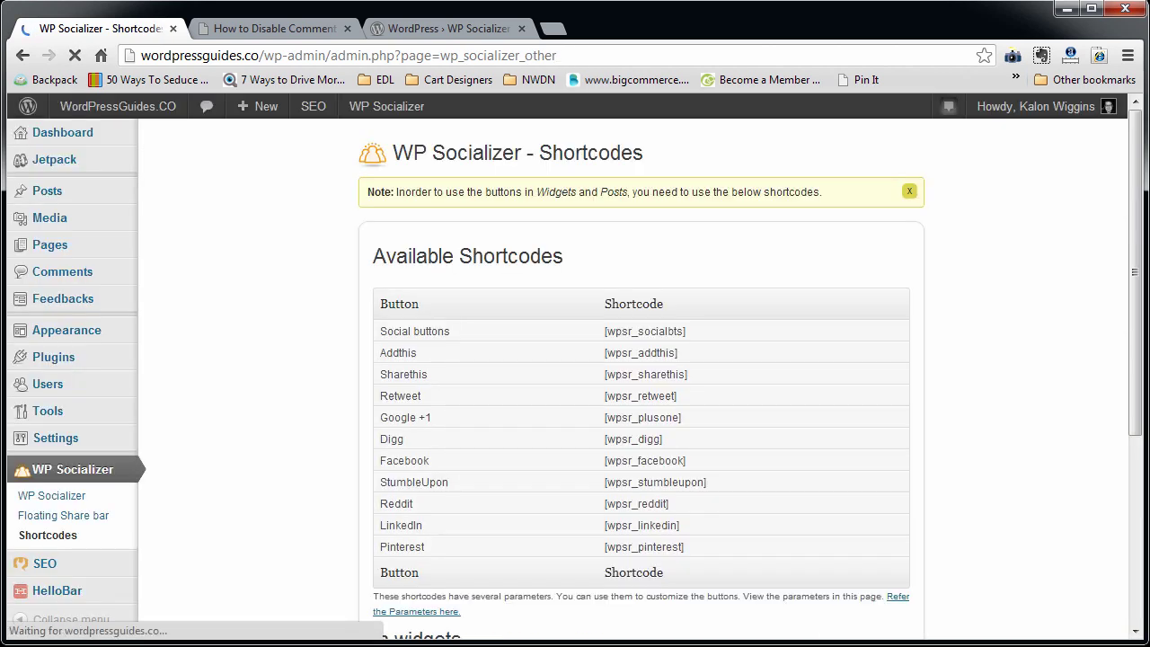
left_click_drag(687, 331, 603, 331)
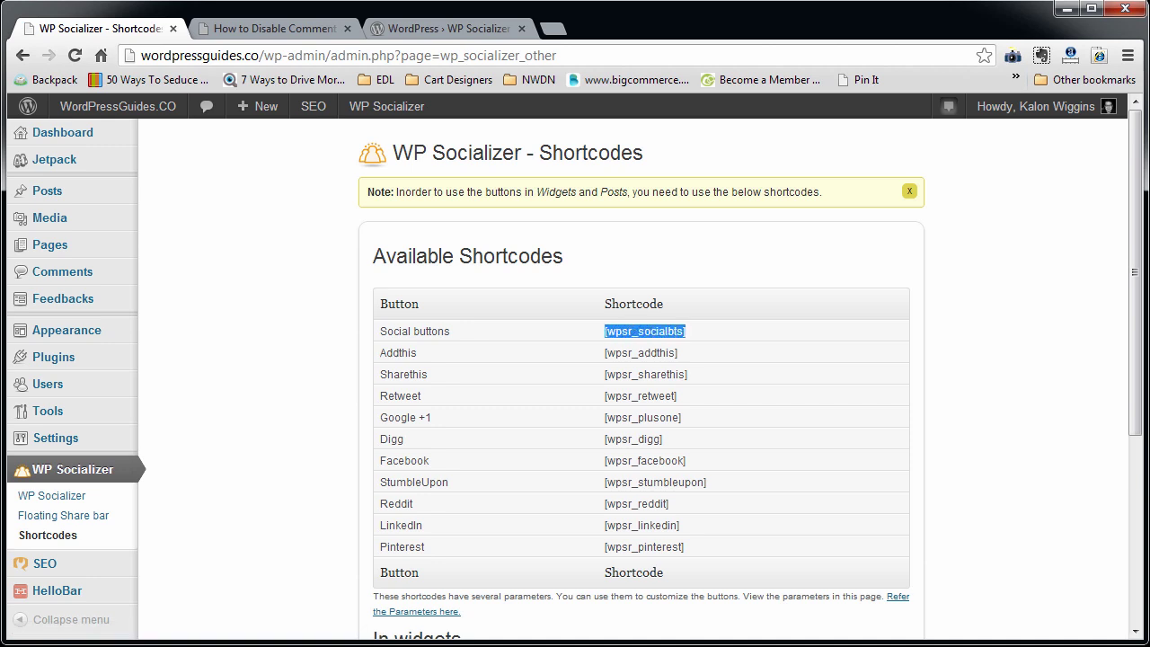
right_click(632, 331)
left_click(620, 341)
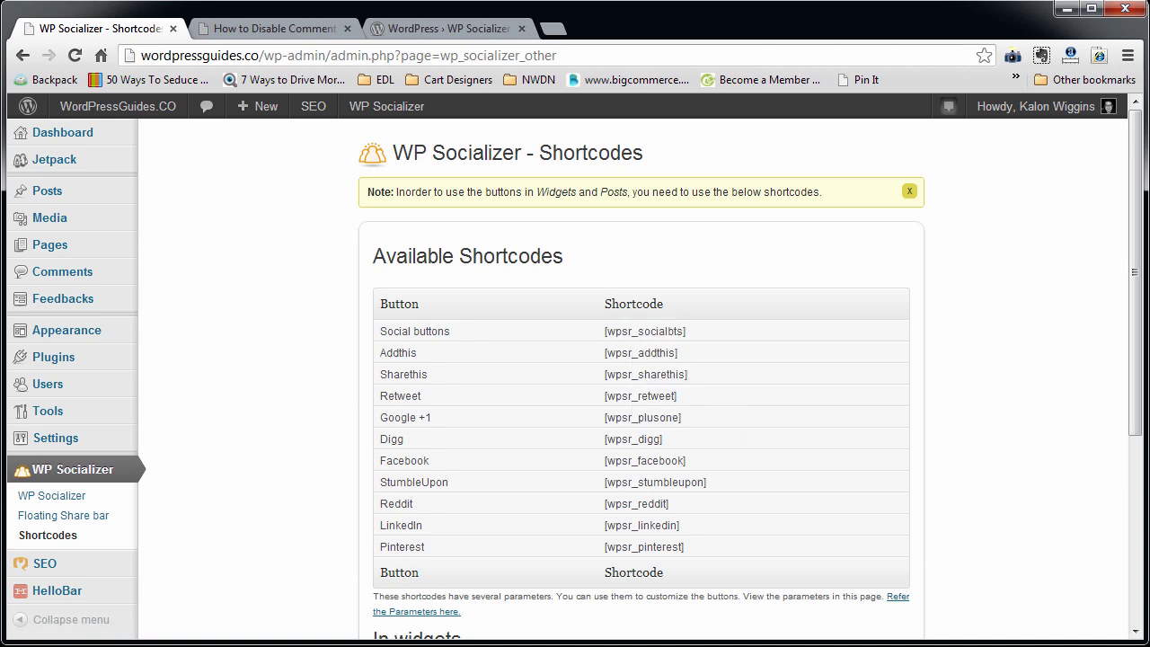
Step: Copy the Facebook button's shortcode [wpsr_facebook] from the available shortcodes
left_click_drag(686, 460, 603, 460)
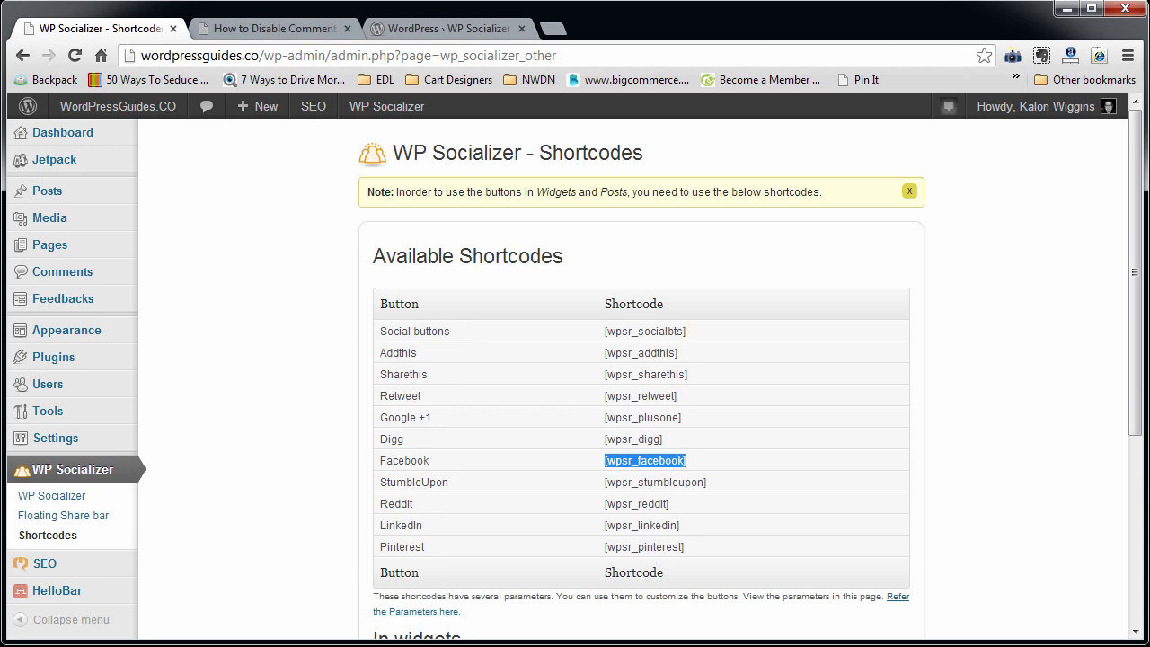
right_click(631, 461)
left_click(669, 473)
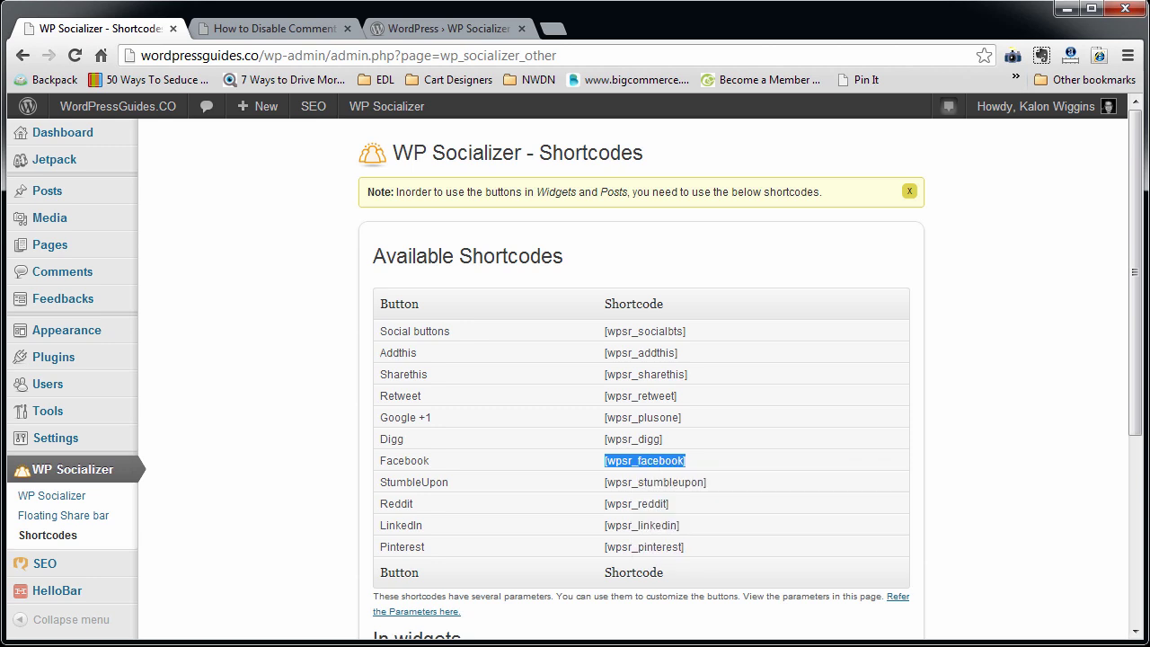